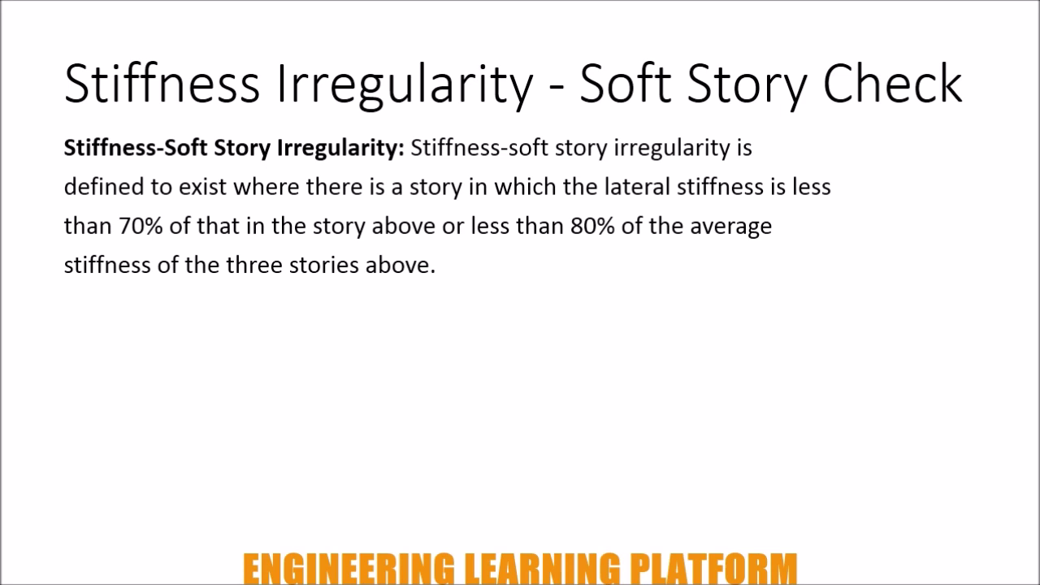
Reveal the Stiffness-Extreme Soft Story Irregularity paragraph below the soft story definition.
left_click(409, 178)
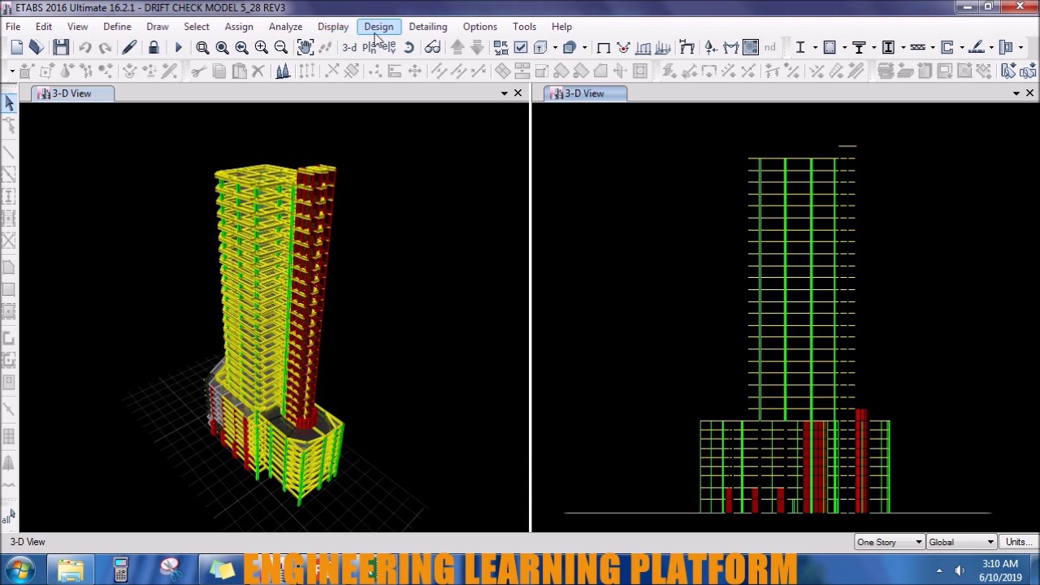
Display the Story Stiffness table from Analysis > Results > Structure Results.
left_click(350, 31)
left_click(376, 422)
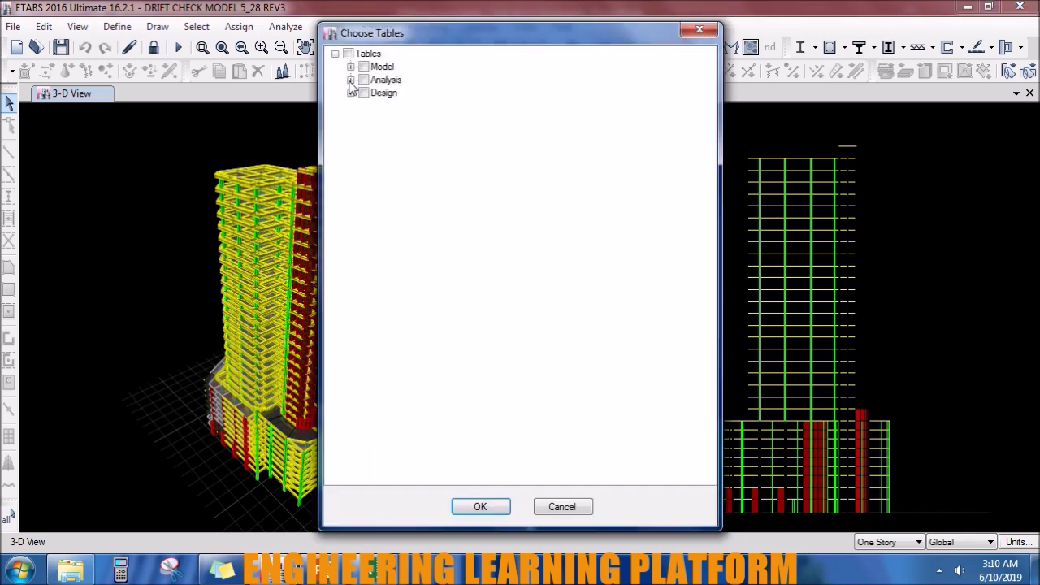
left_click(350, 80)
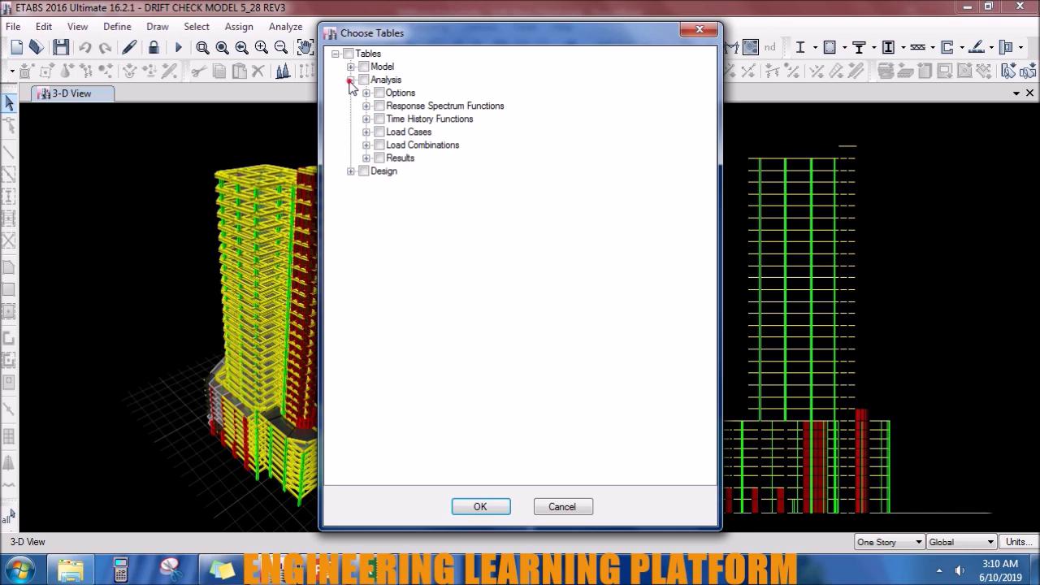
left_click(367, 158)
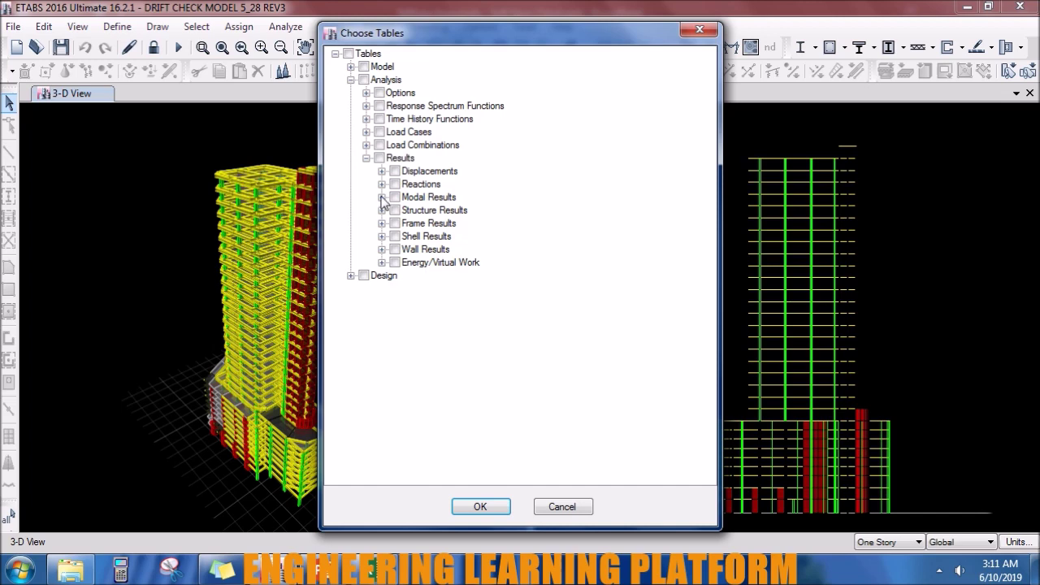
left_click(382, 210)
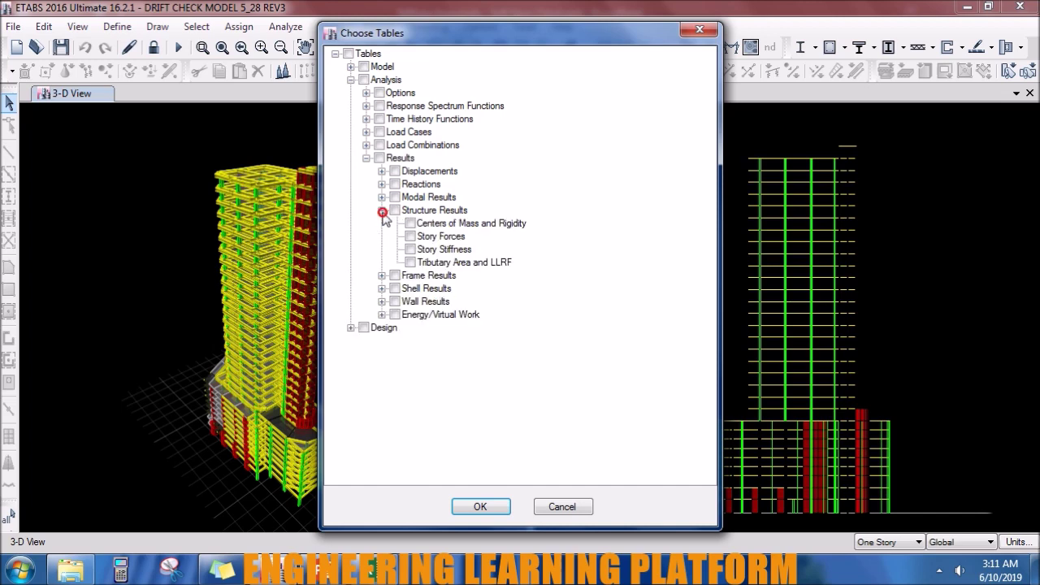
left_click(411, 249)
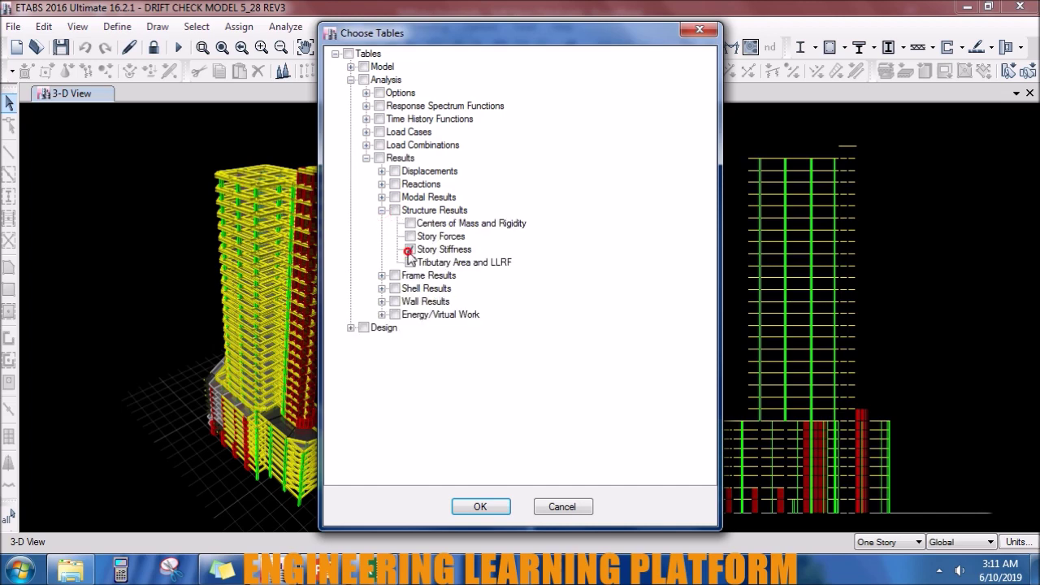
left_click(477, 506)
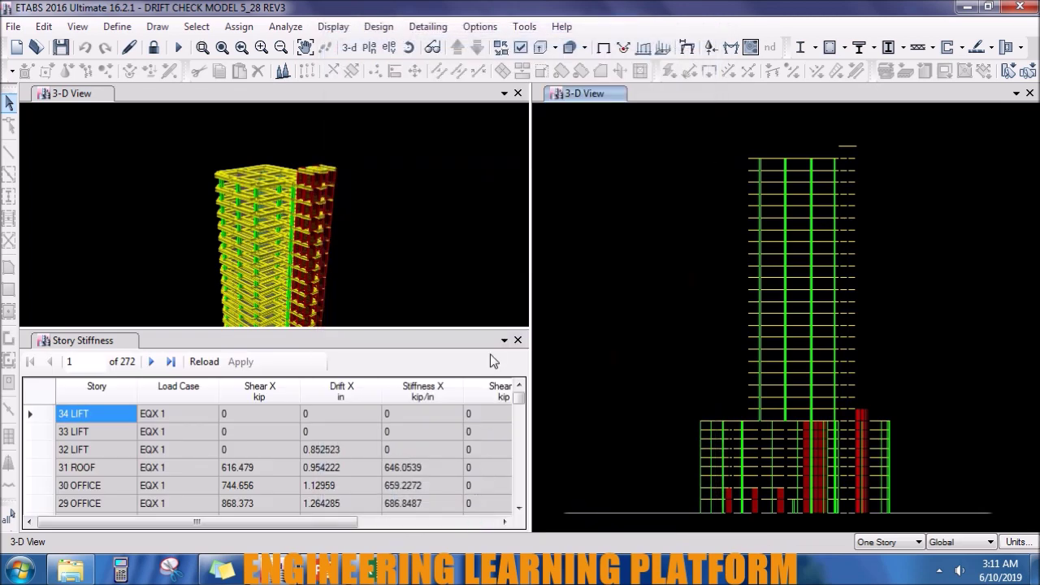
Dock the Story Stiffness table full-width and filter out the LIFT stories.
left_click(483, 341)
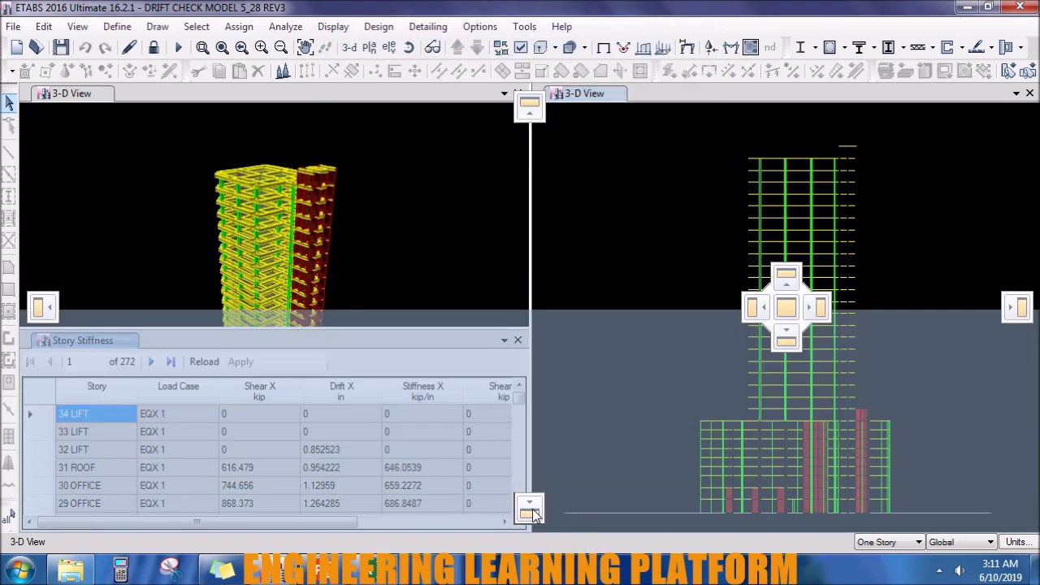
left_click_drag(483, 341, 533, 516)
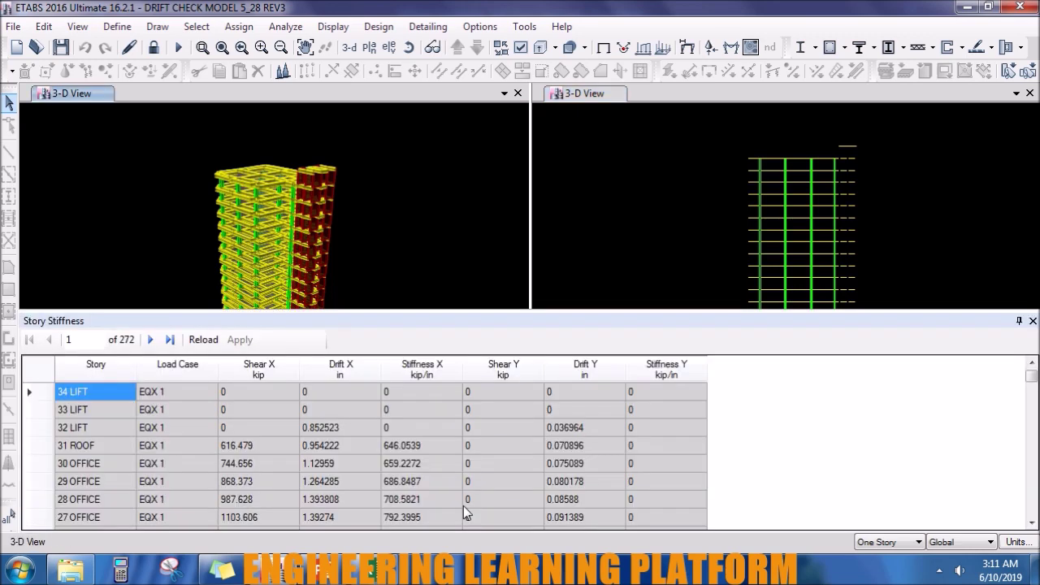
left_click(94, 368)
right_click(86, 363)
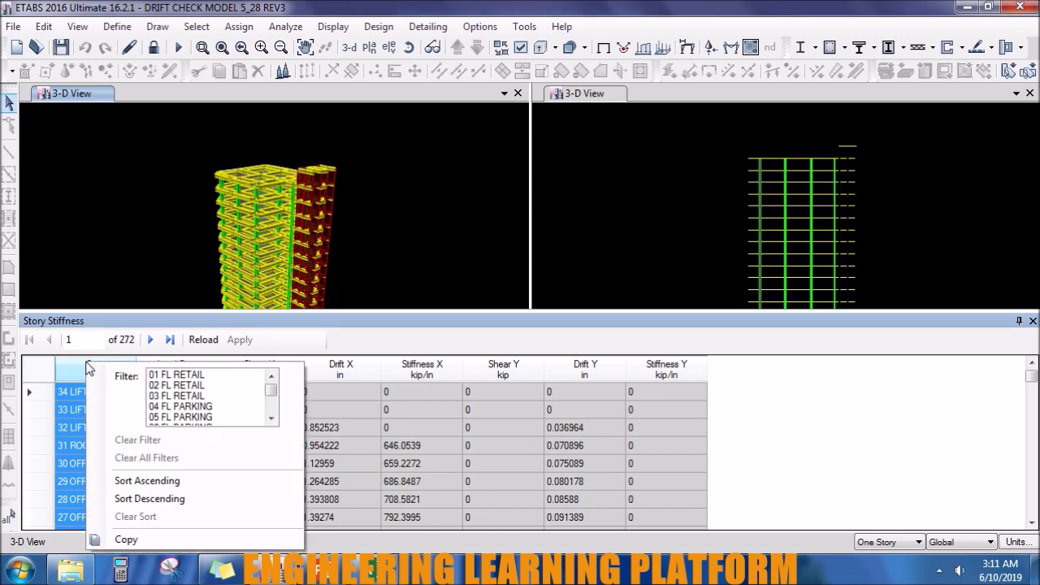
mouse_move(214, 376)
left_mouse_down()
mouse_move(212, 444)
mouse_move(207, 382)
left_mouse_up()
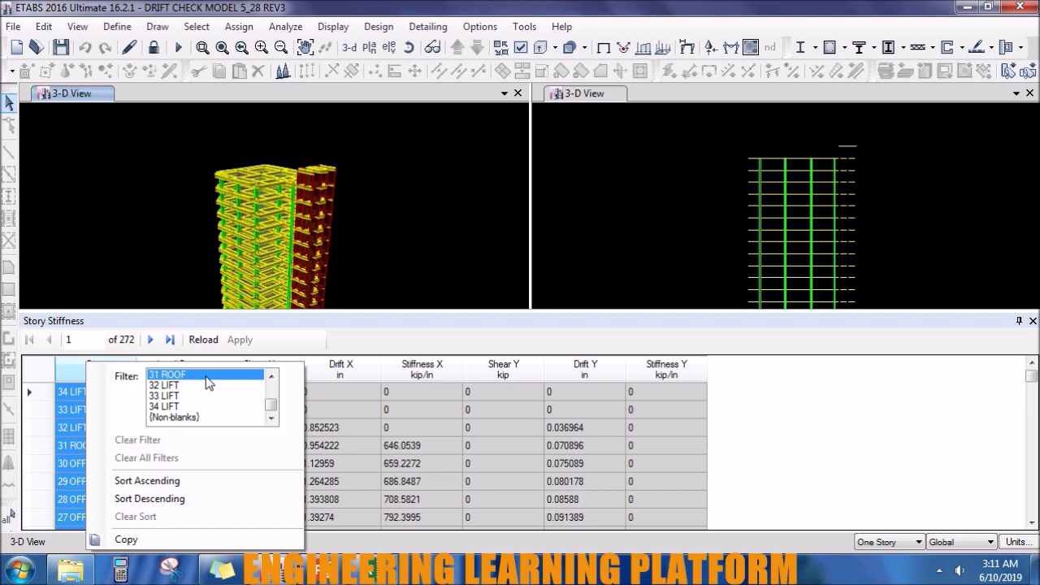
left_click(375, 337)
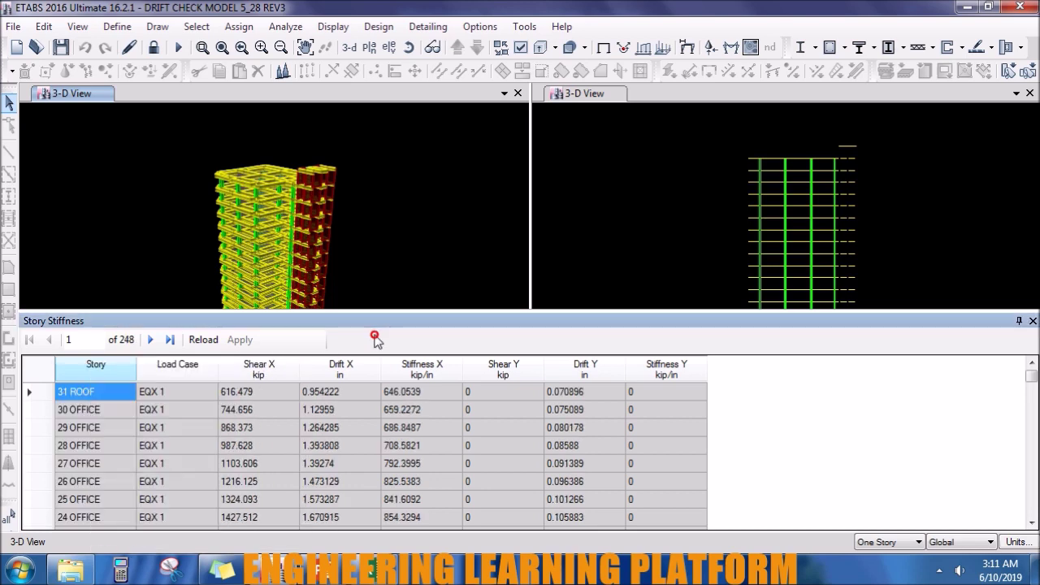
Keep only EQX 1 load case rows and sort the stories ascending.
left_click(185, 373)
right_click(185, 374)
left_click(287, 376)
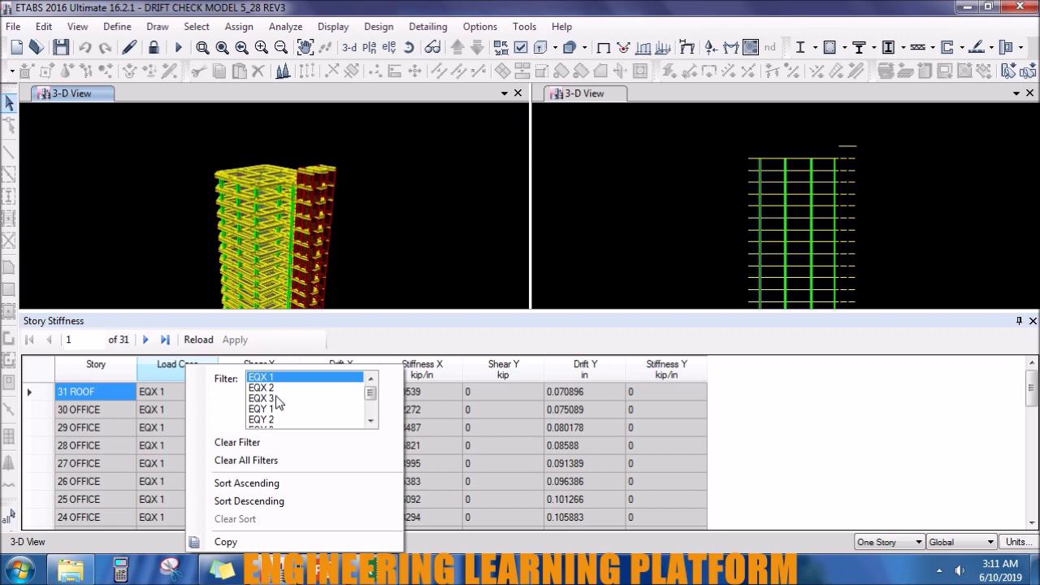
left_click(311, 342)
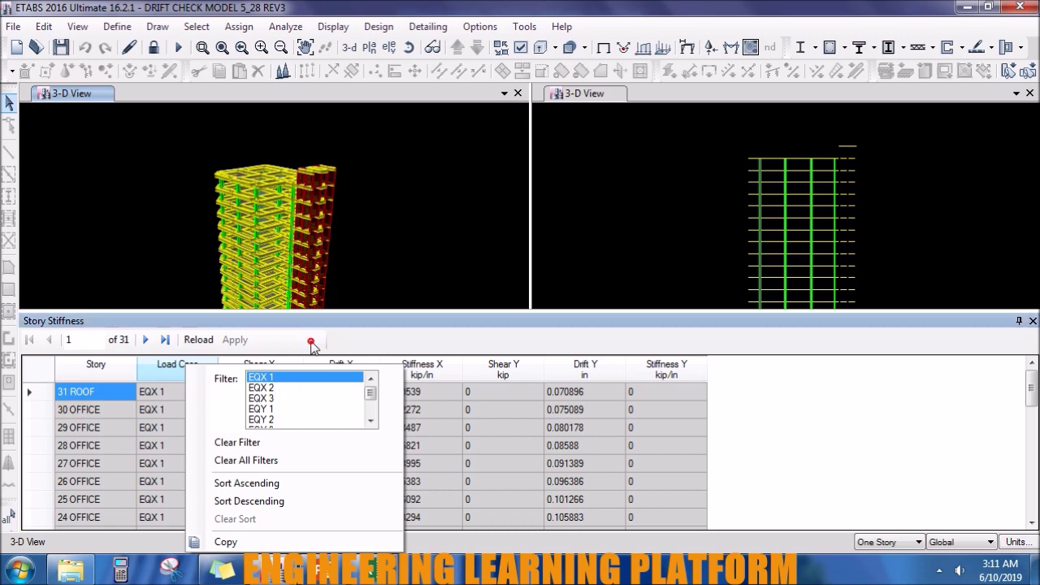
left_click(95, 367)
right_click(98, 371)
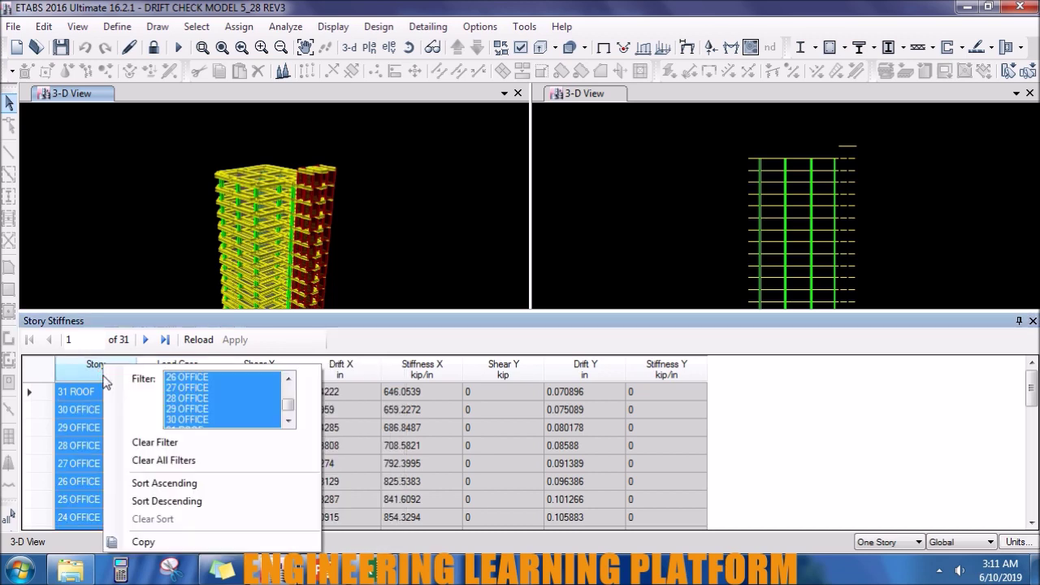
left_click(167, 483)
scroll(88, 386, "up", 8)
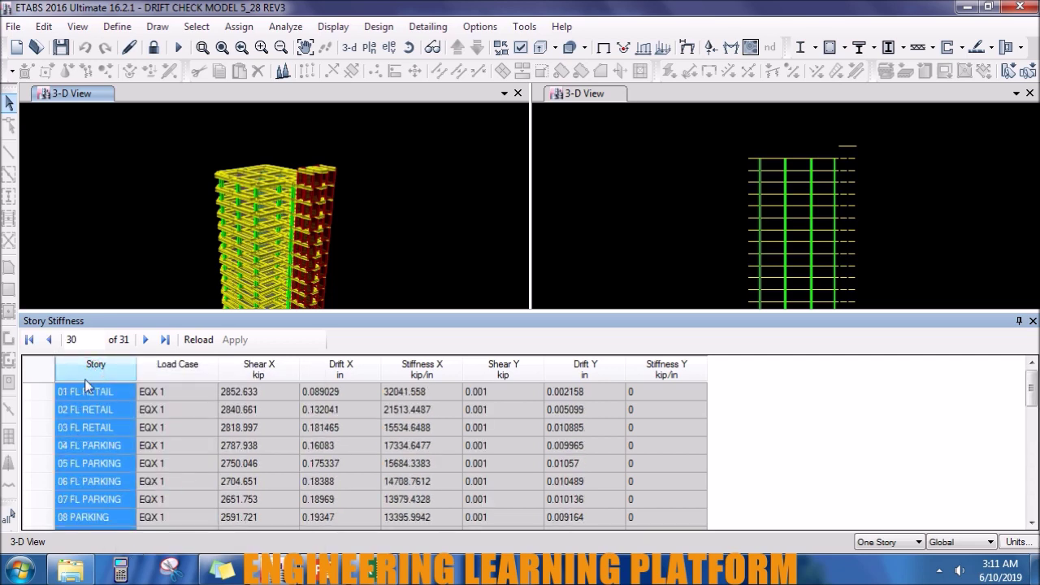
Copy the 31 story names from 01 FL RETAIL to 31 ROOF.
left_click(94, 391)
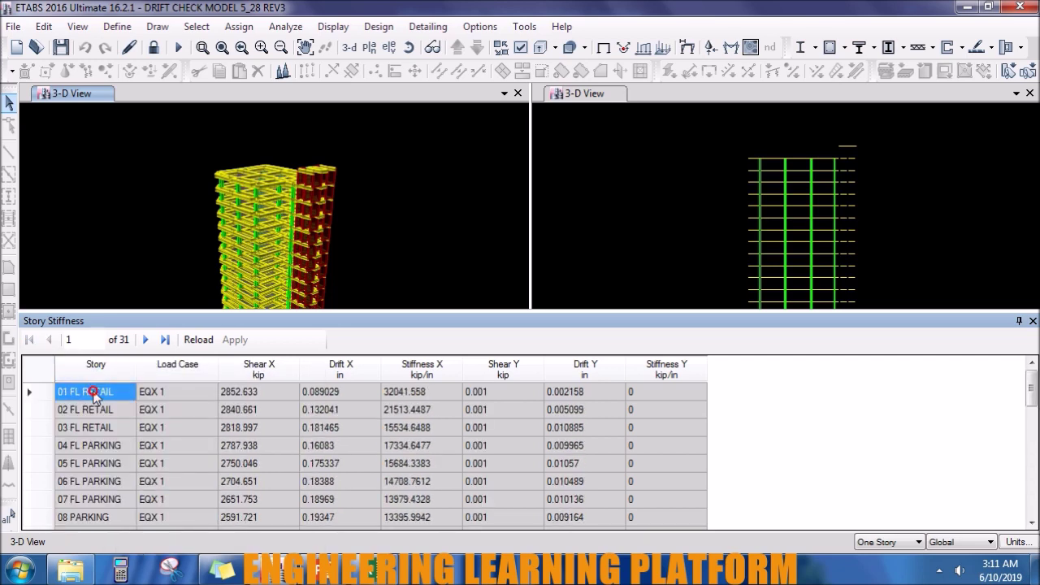
mouse_move(94, 391)
left_mouse_down()
mouse_move(101, 541)
mouse_move(110, 536)
left_mouse_up()
right_click(102, 510)
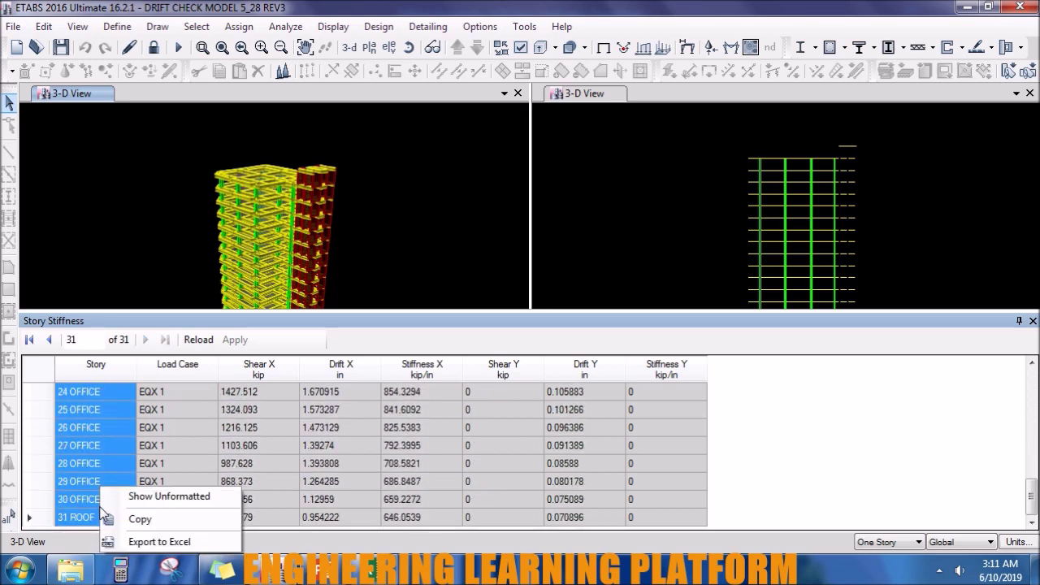
left_click(118, 519)
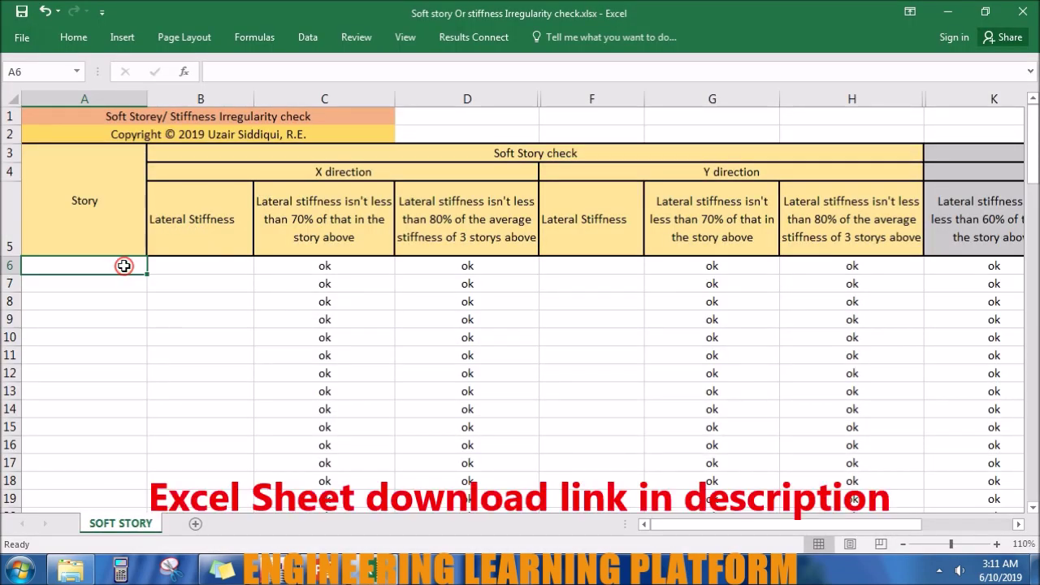
Paste the story names at A6 and copy the ETABS Stiffness X values from 01 FL RETAIL down.
key("ctrl+v")
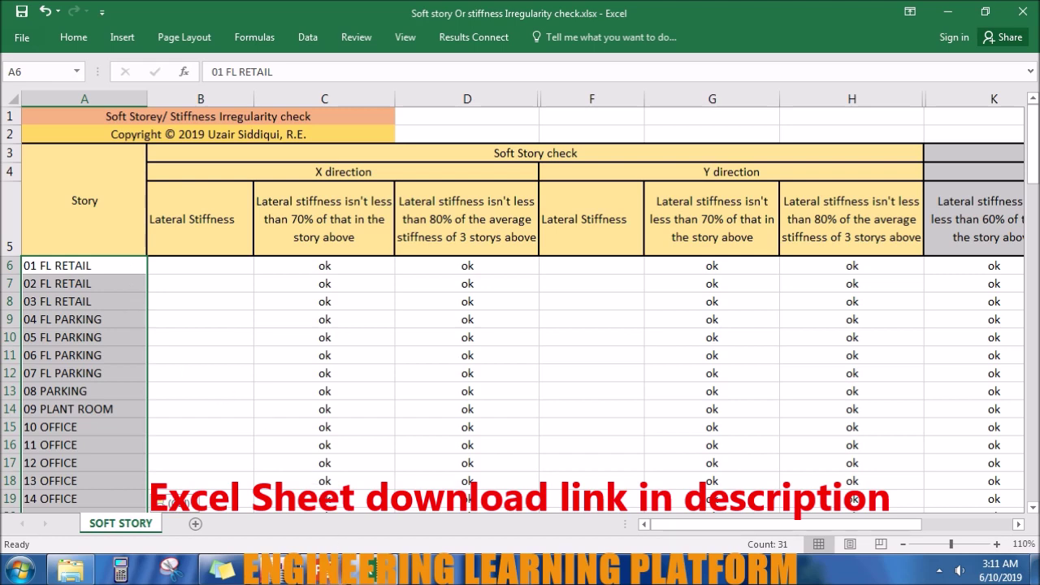
left_click(273, 569)
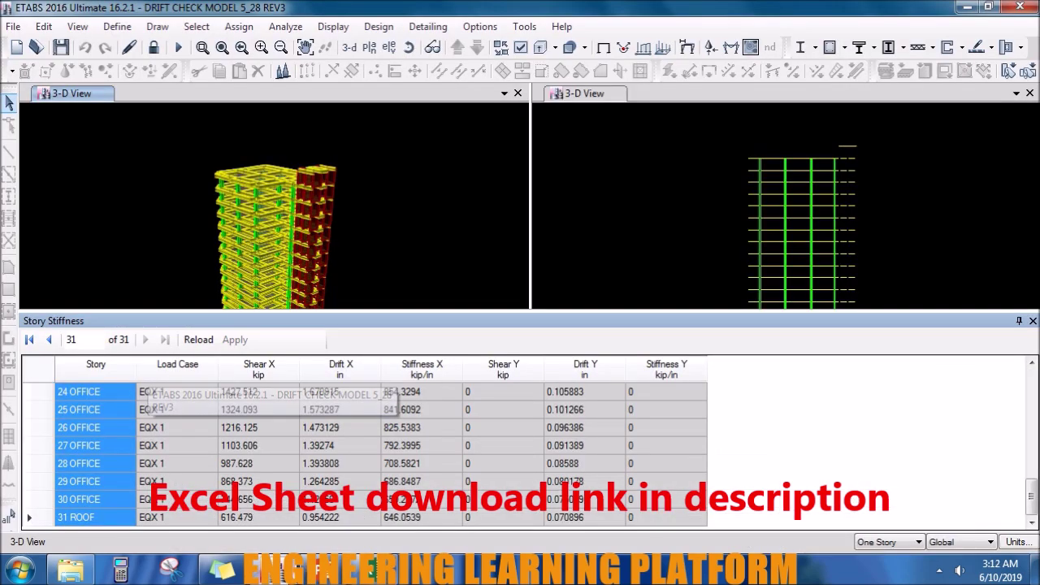
left_click(414, 391)
key("ctrl+Home")
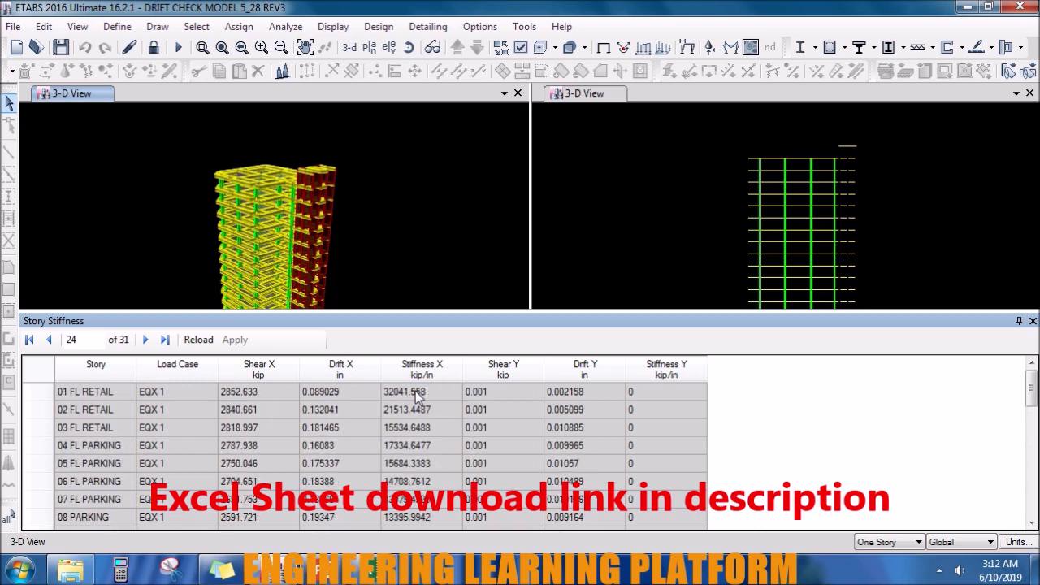
left_click(404, 394)
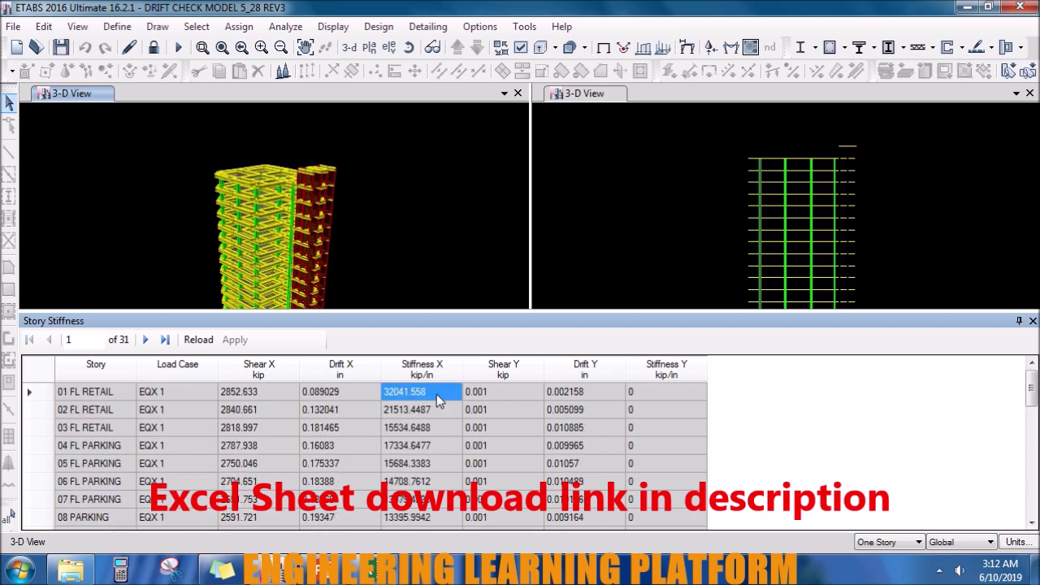
mouse_move(419, 398)
left_mouse_down()
mouse_move(452, 563)
mouse_move(449, 524)
left_mouse_up()
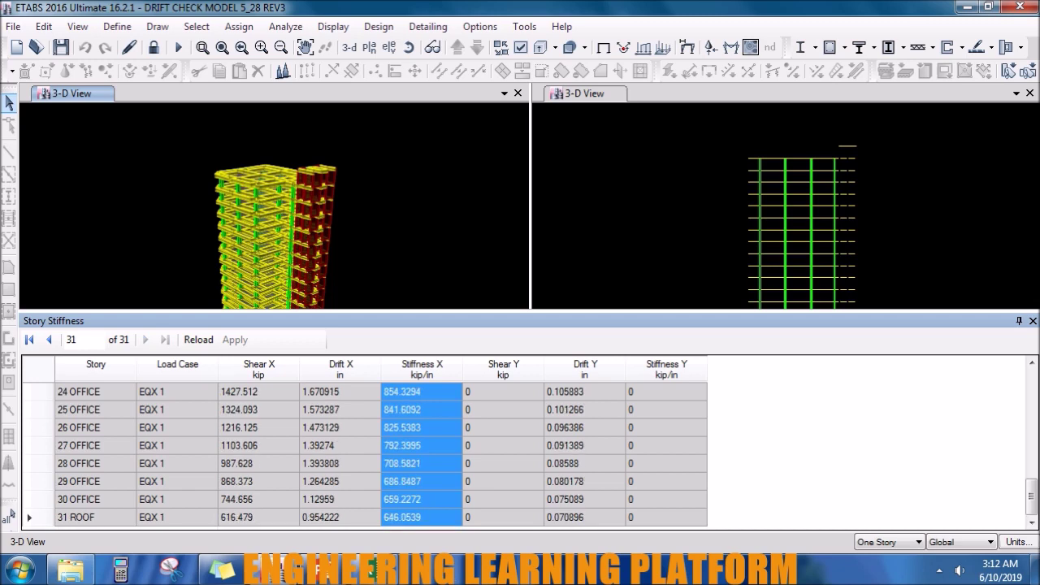
right_click(449, 522)
left_click(461, 520)
Paste the X stiffness values into column B starting at B6.
key("alt+Tab")
left_click(215, 269)
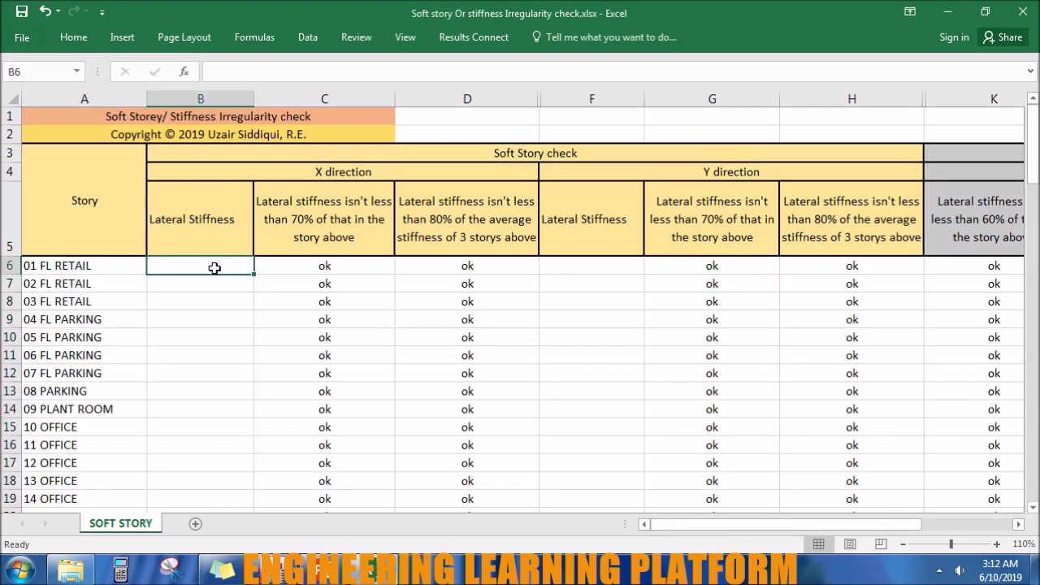
key("ctrl+v")
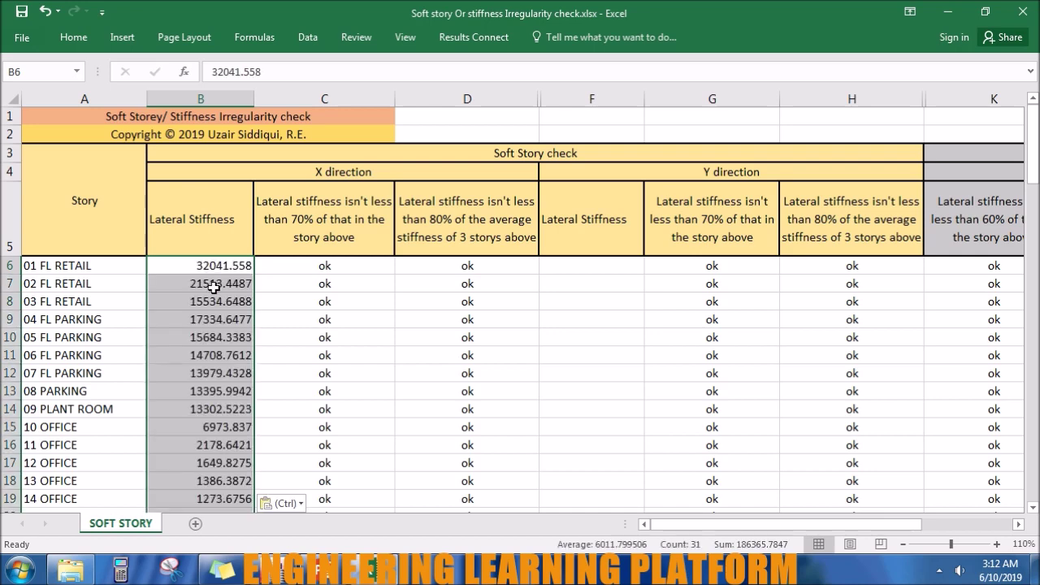
key("alt+Tab")
scroll(183, 391, "up", 1)
scroll(183, 391, "up", 7)
left_click(193, 370)
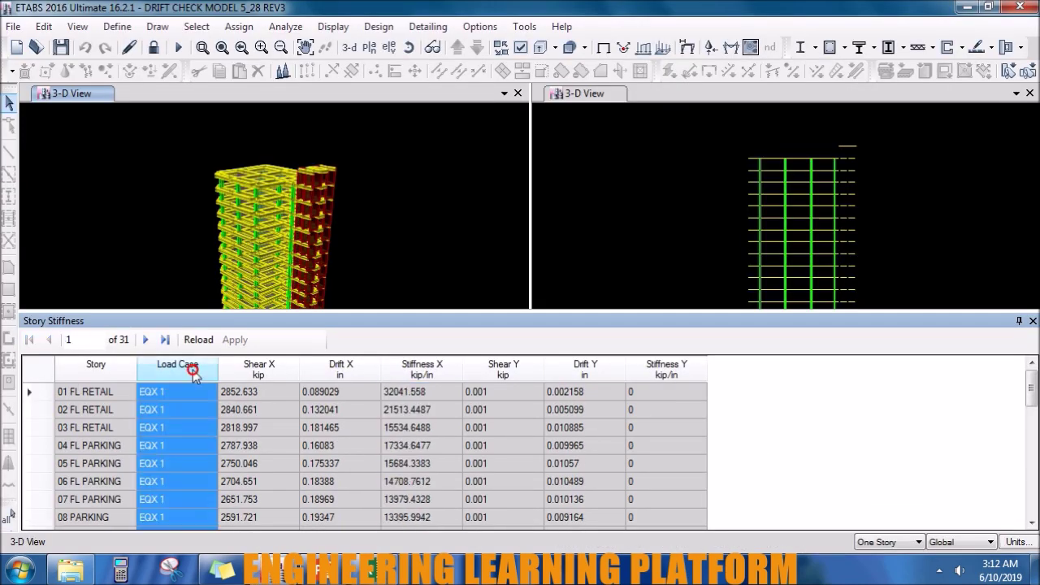
Filter the table to EQY 1 rows and sort the stories ascending.
right_click(192, 370)
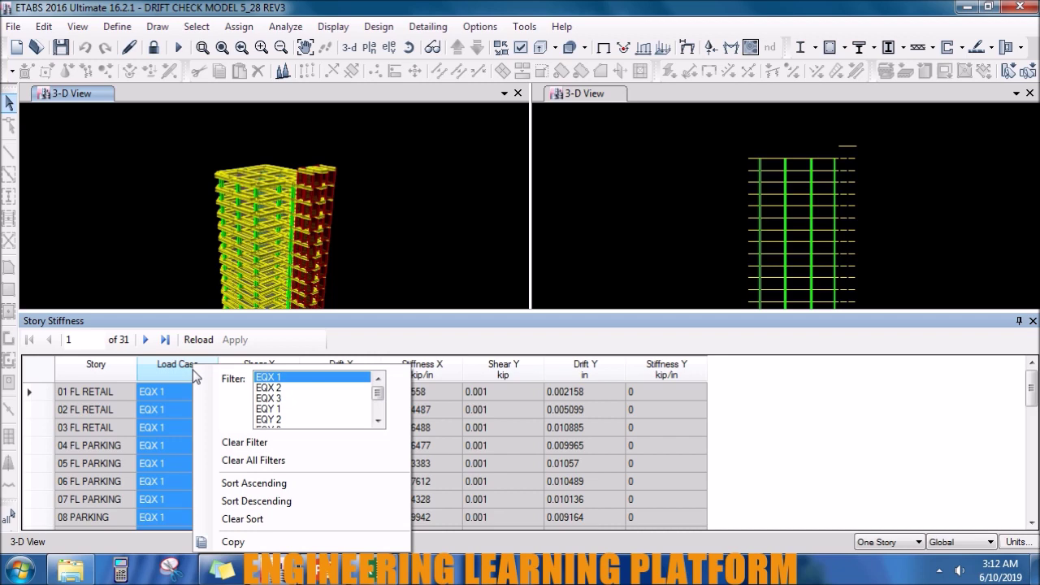
left_click(271, 410)
left_click(378, 341)
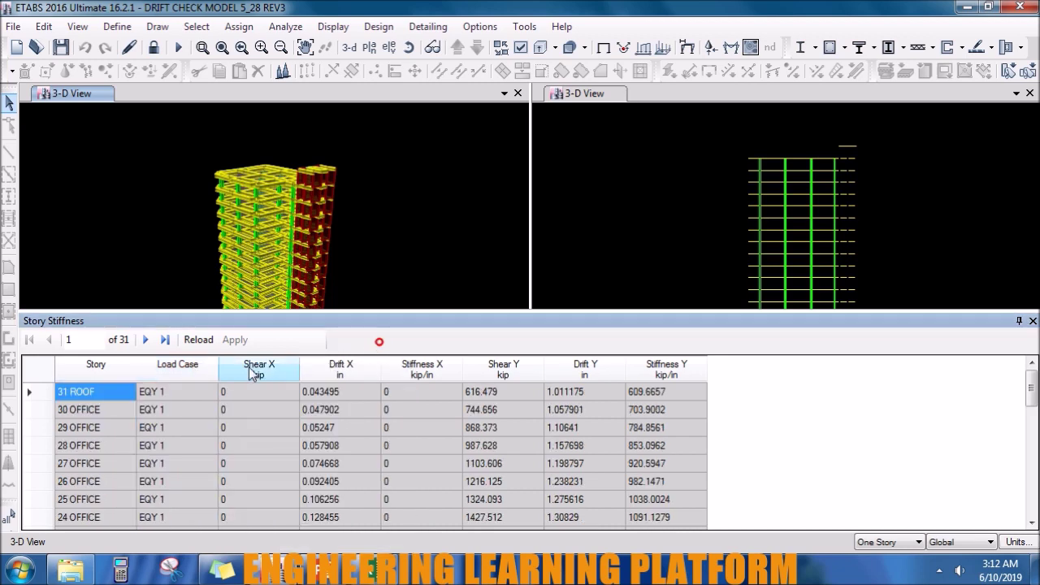
left_click(117, 368)
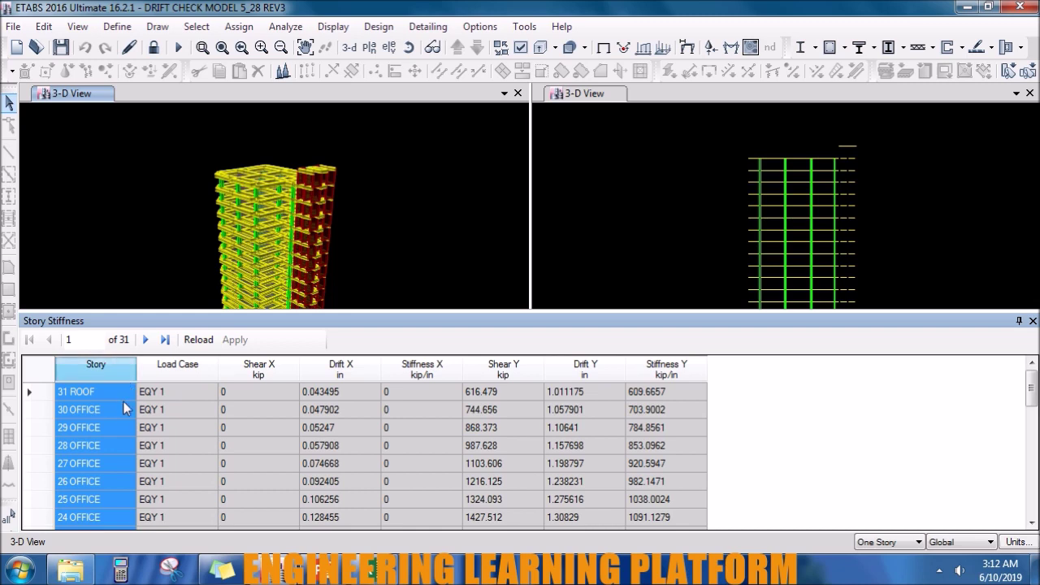
right_click(86, 364)
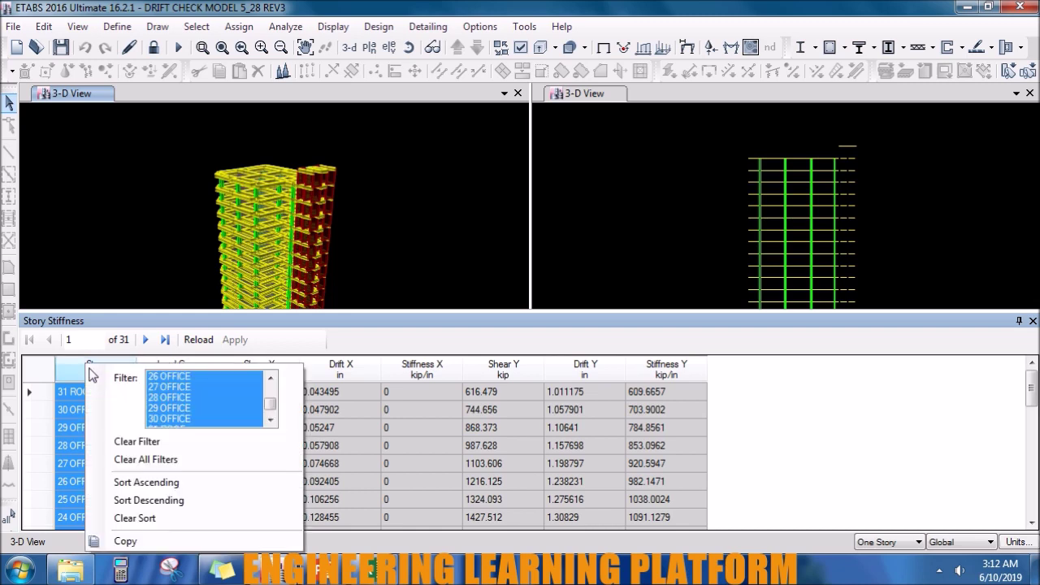
left_click(149, 484)
scroll(96, 368, "up", 4)
scroll(96, 367, "up", 4)
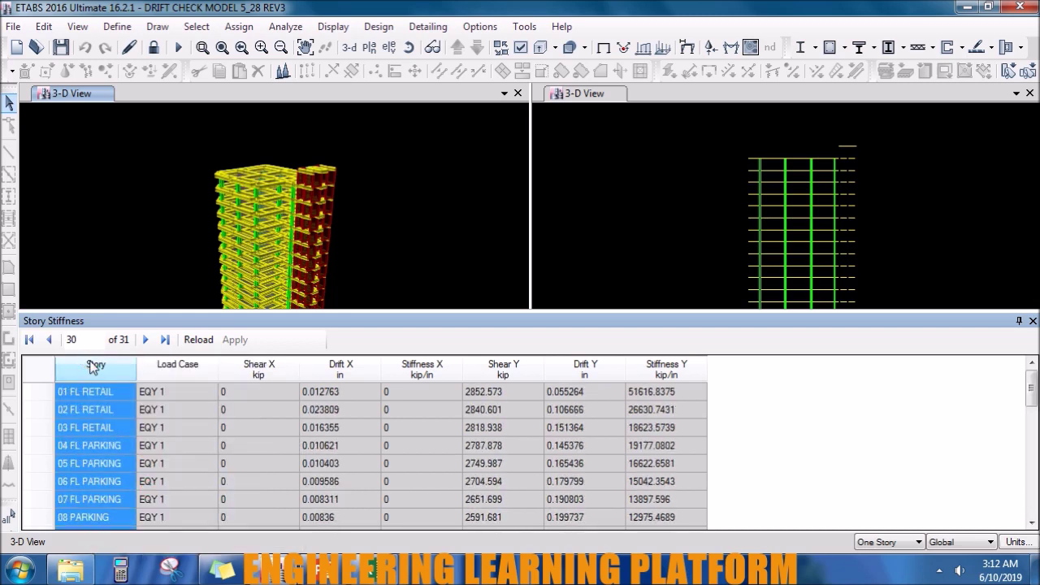
Copy Stiffness Y from 01 FL RETAIL to 31 ROOF and select Excel cell F6.
left_click(689, 370)
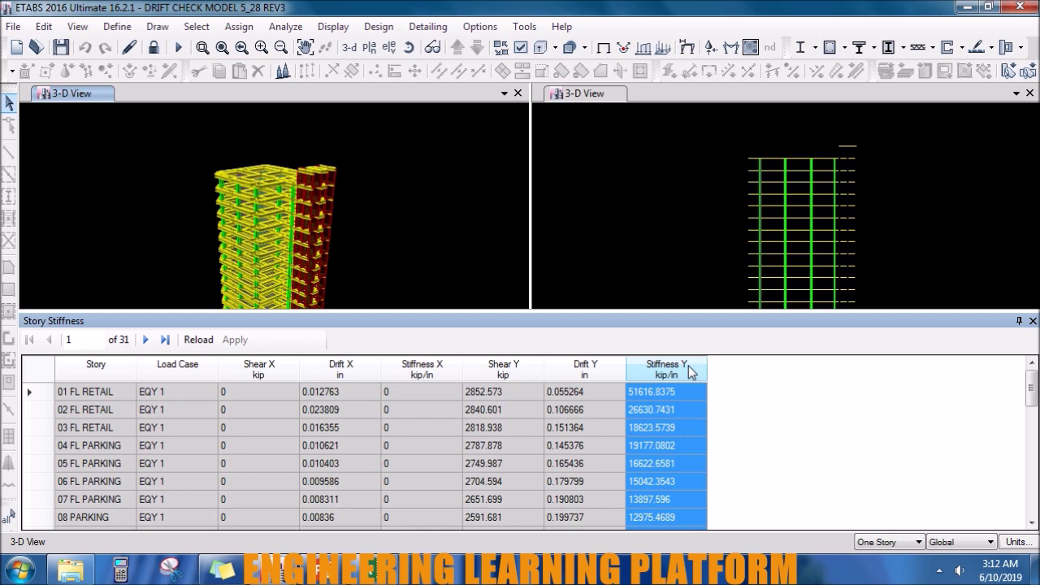
left_click(672, 391)
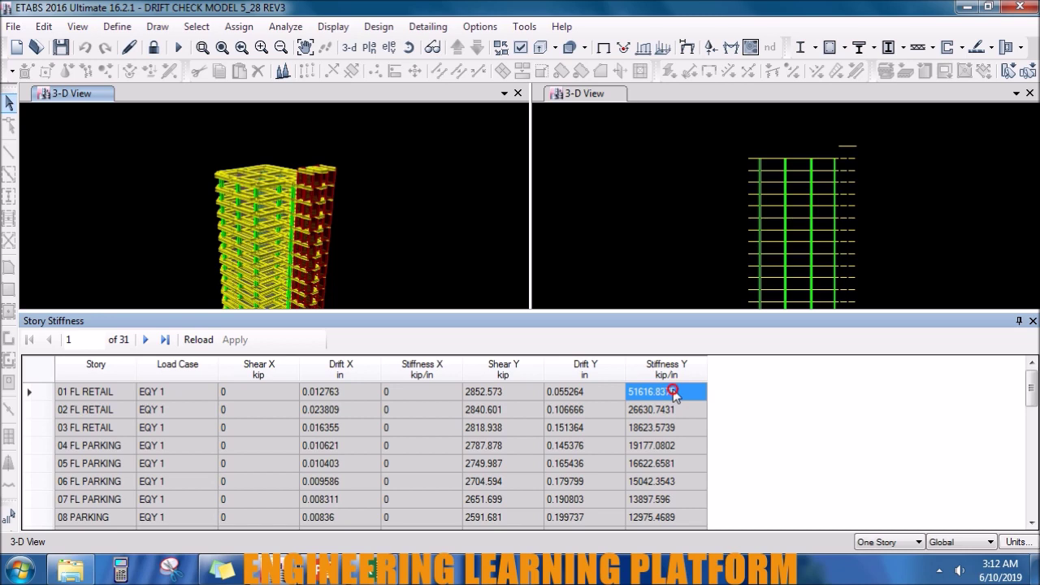
left_click(673, 366)
scroll(659, 404, "down", 1)
scroll(658, 404, "up", 1)
left_click(662, 393)
left_click_drag(665, 396, 666, 564)
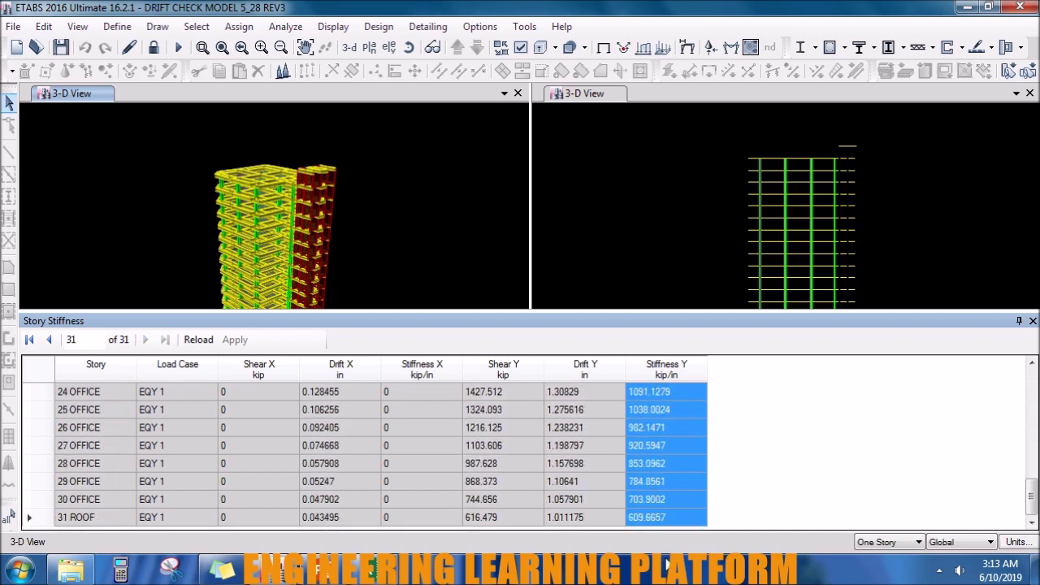
right_click(668, 524)
key("alt+Tab")
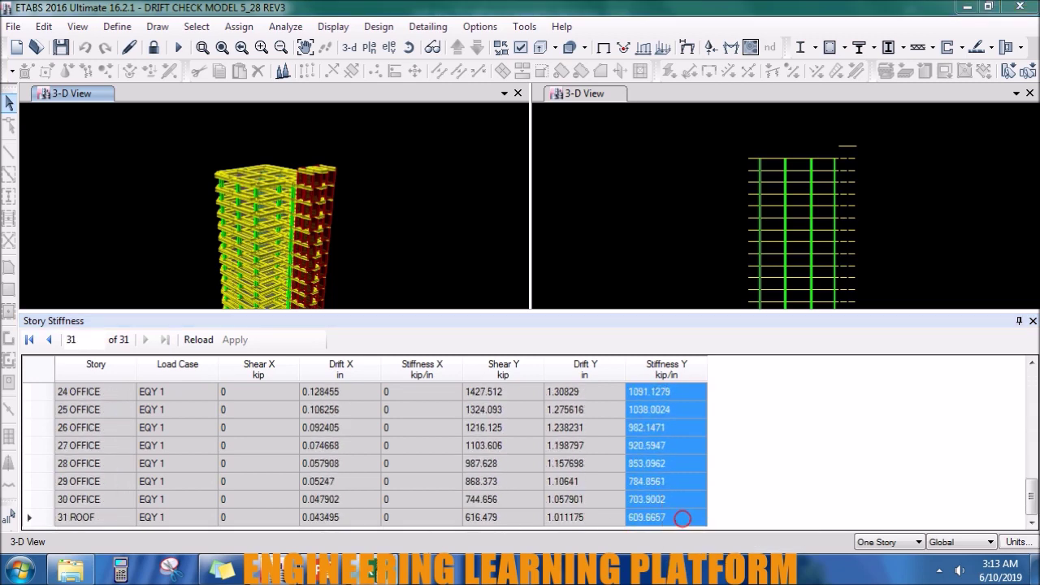
left_click(600, 269)
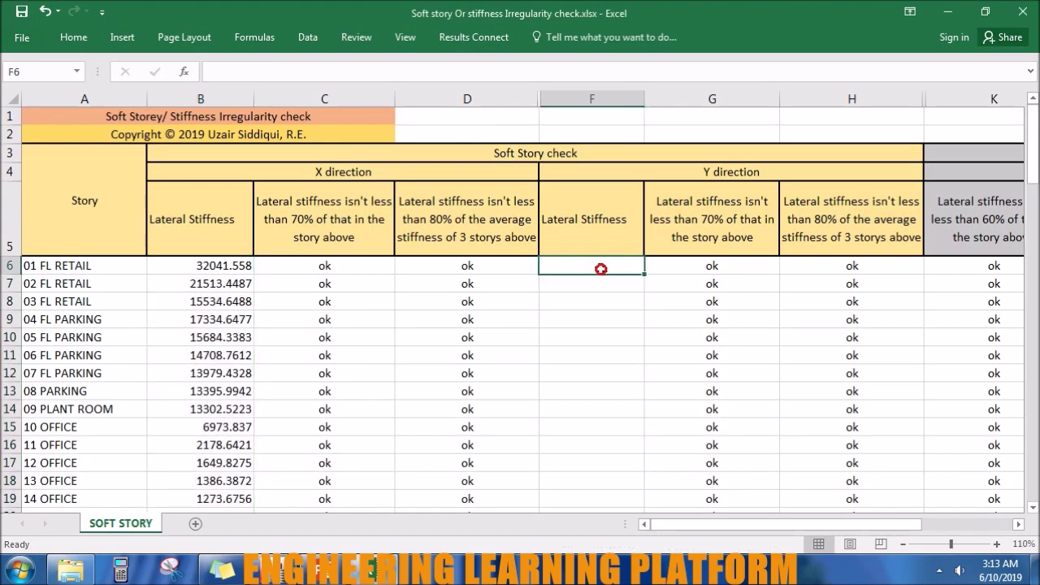
Paste the Y stiffness values from F6 and save the workbook.
key("ctrl+v")
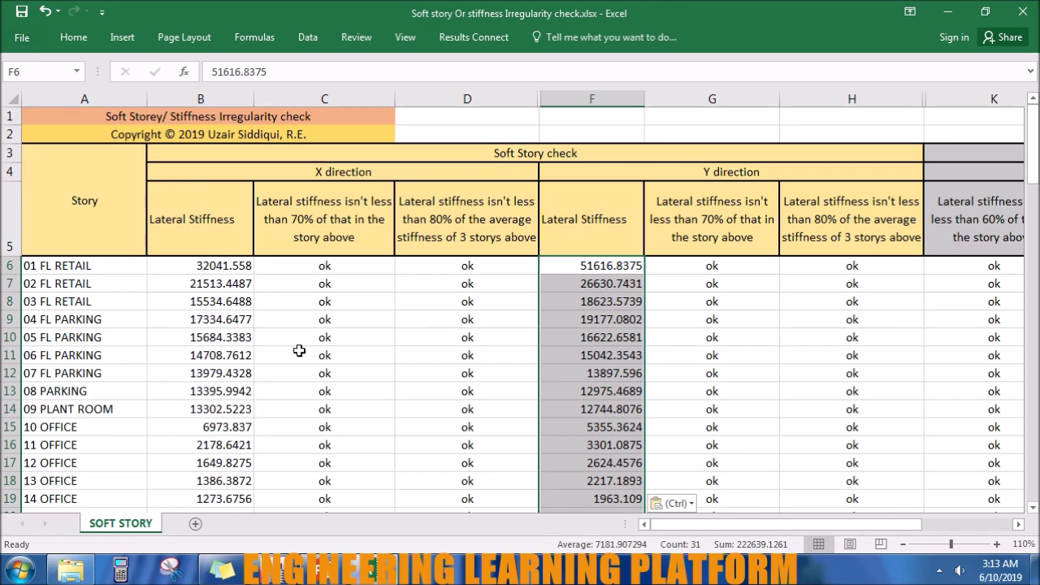
left_click(22, 11)
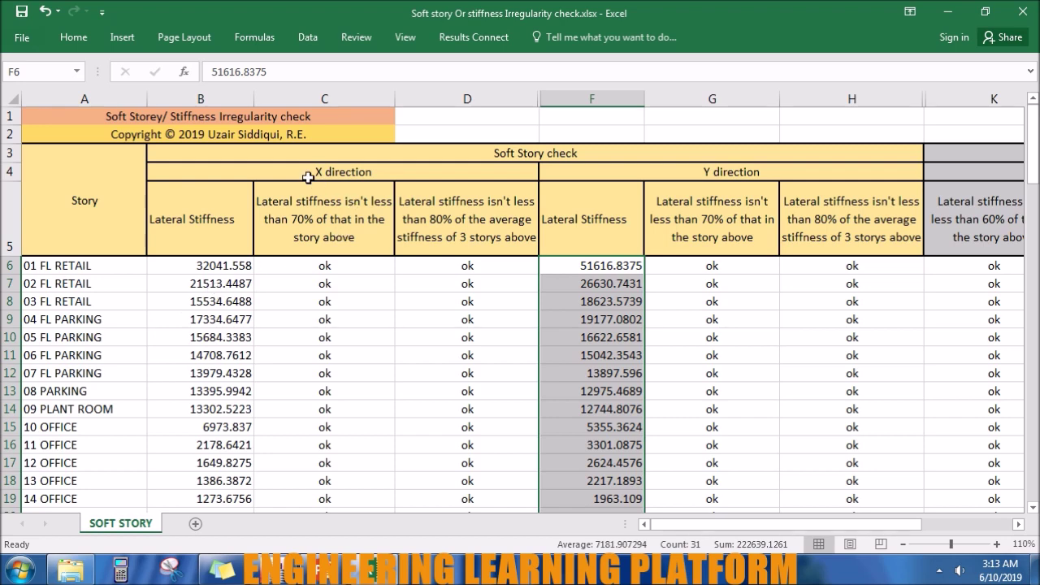
left_click(512, 159)
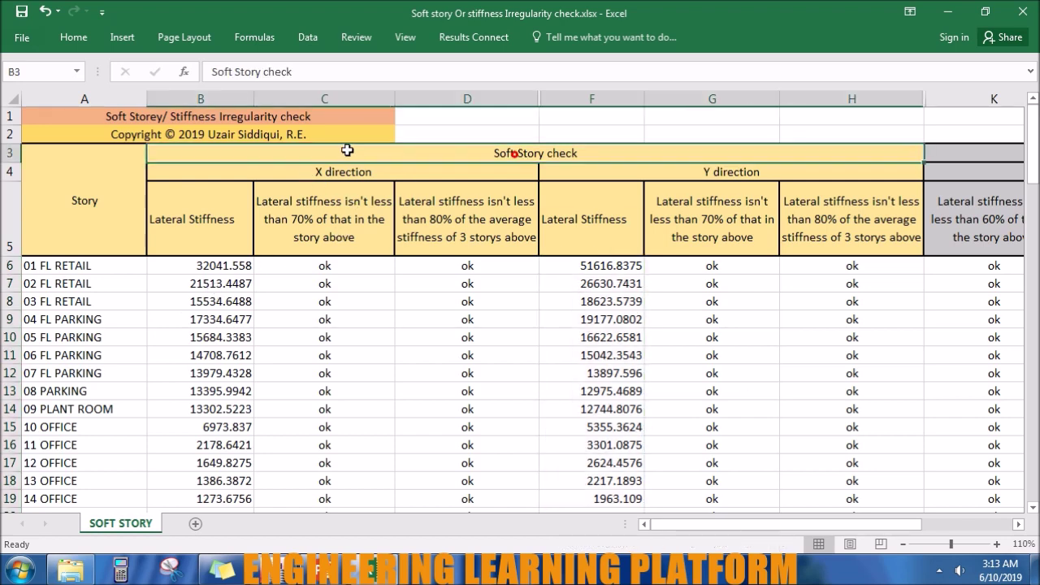
left_click(339, 178)
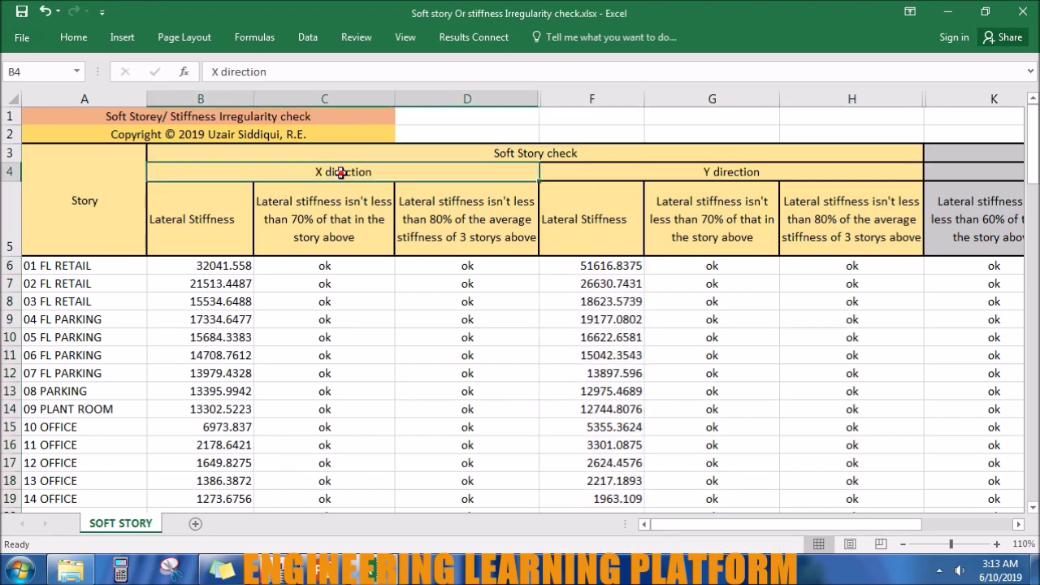
left_click(197, 214)
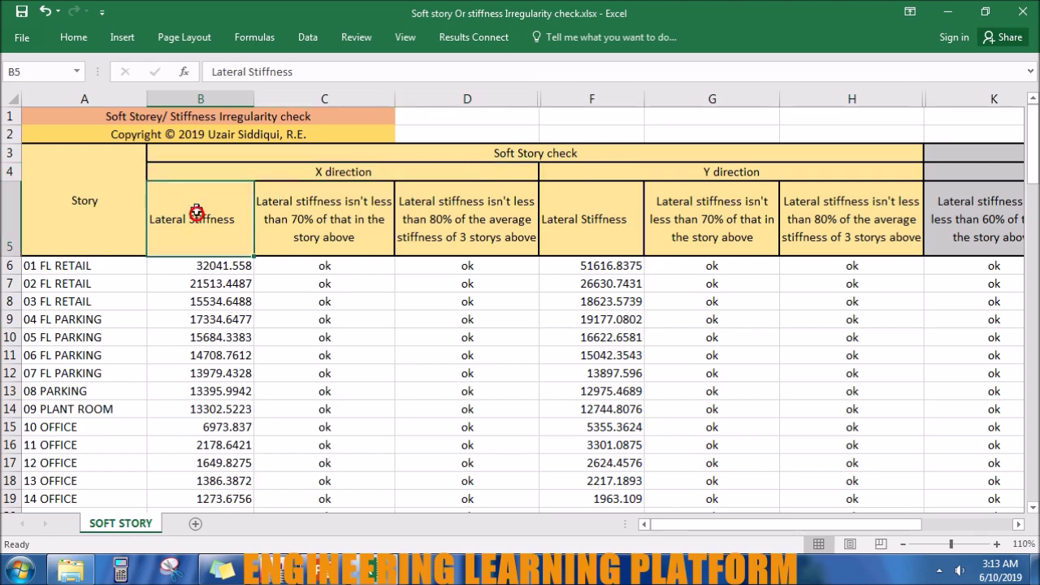
left_click(81, 218)
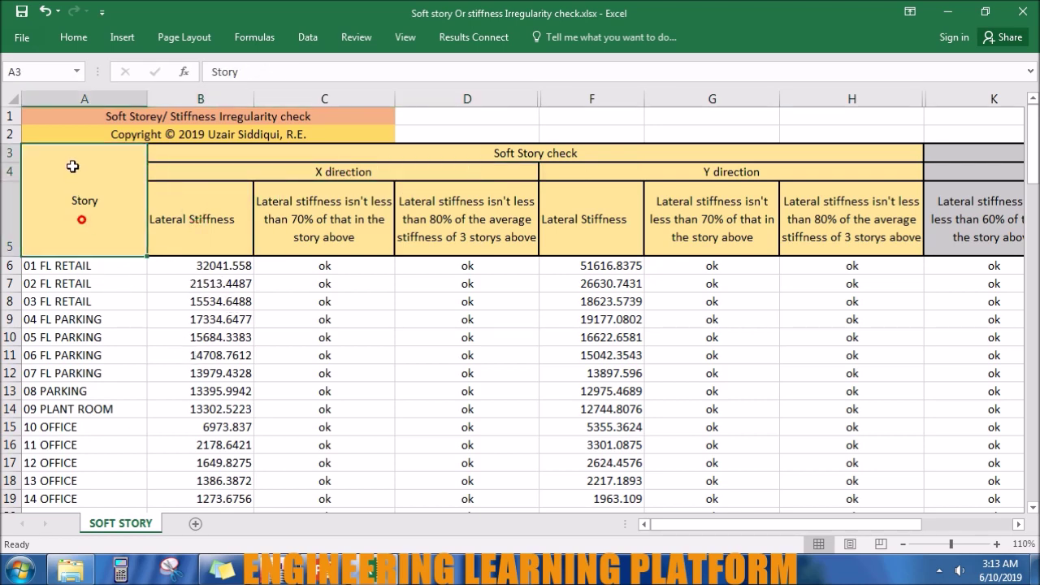
Review the X-direction 70% of story above criterion and its first-story formula.
scroll(52, 369, "down", 5)
scroll(54, 412, "up", 5)
left_click(389, 158)
left_click(295, 173)
left_click(210, 230)
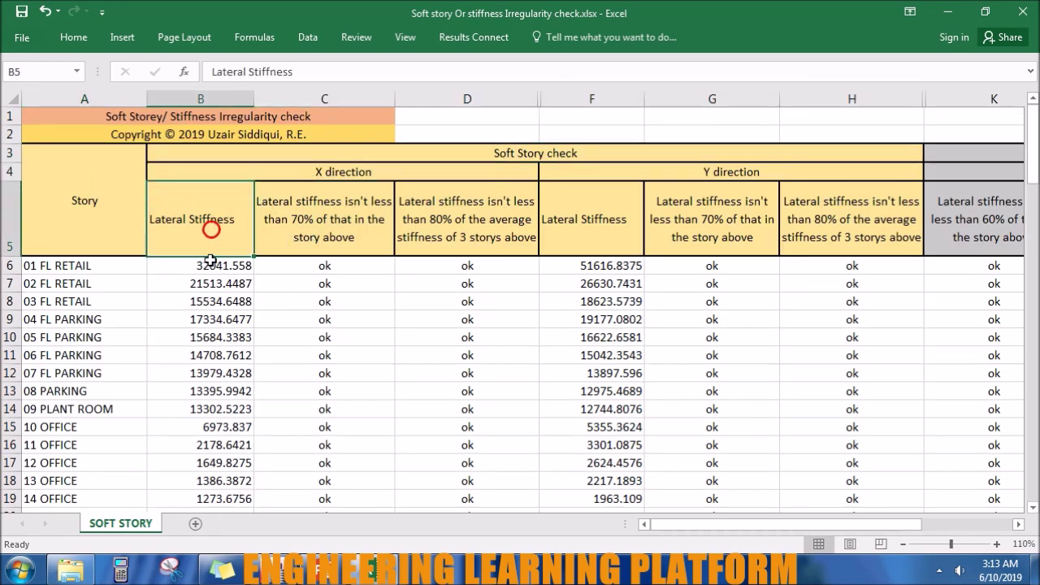
scroll(207, 228, "down", 2)
scroll(199, 458, "down", 2)
scroll(199, 458, "down", 2)
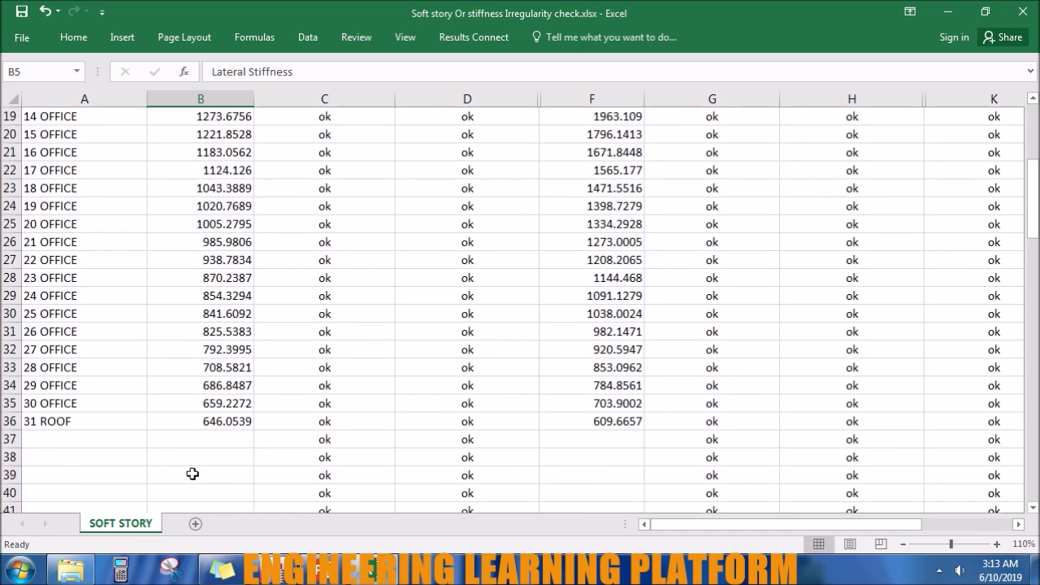
scroll(193, 473, "up", 6)
left_click(336, 218)
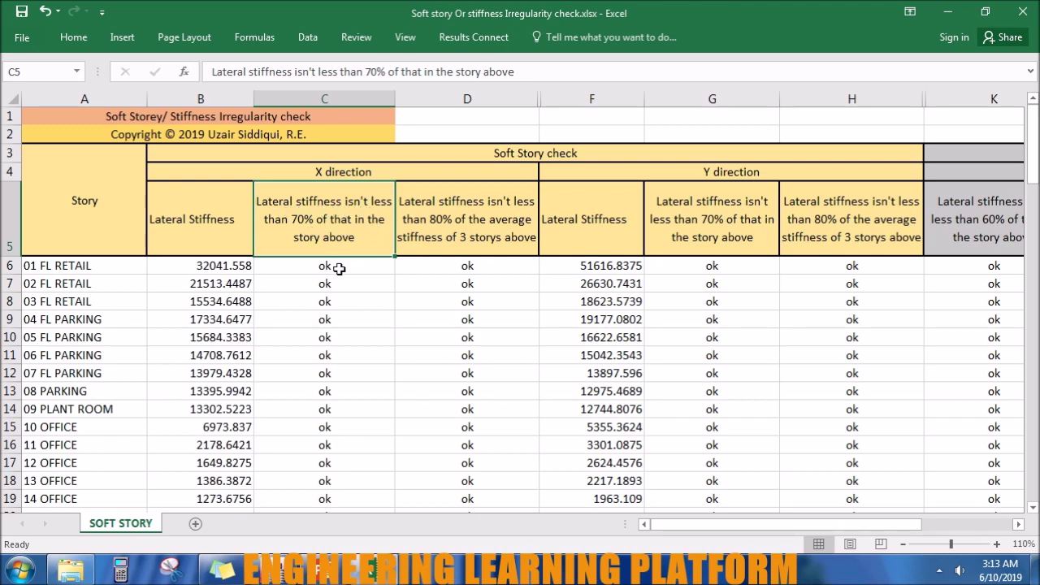
left_click(338, 269)
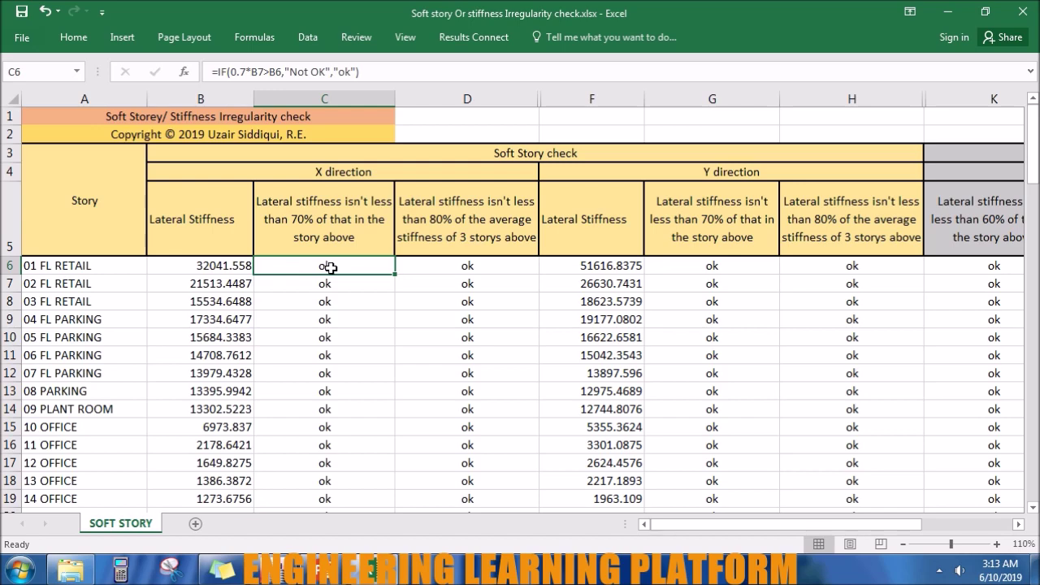
Review the 80% of three-story average criterion and its check formula.
scroll(328, 267, "down", 2)
scroll(328, 268, "down", 4)
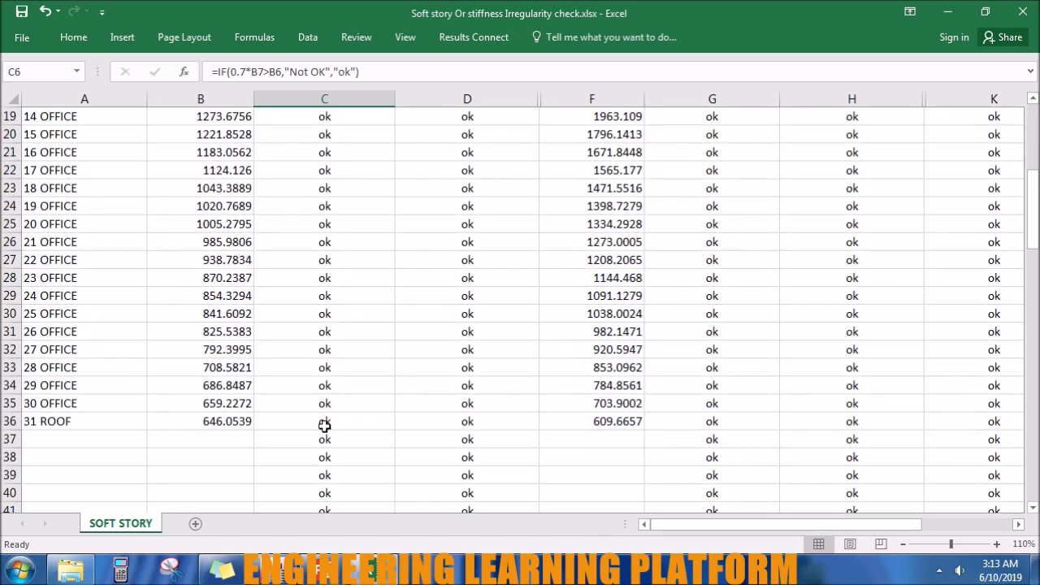
scroll(319, 185, "up", 3)
scroll(319, 185, "up", 1)
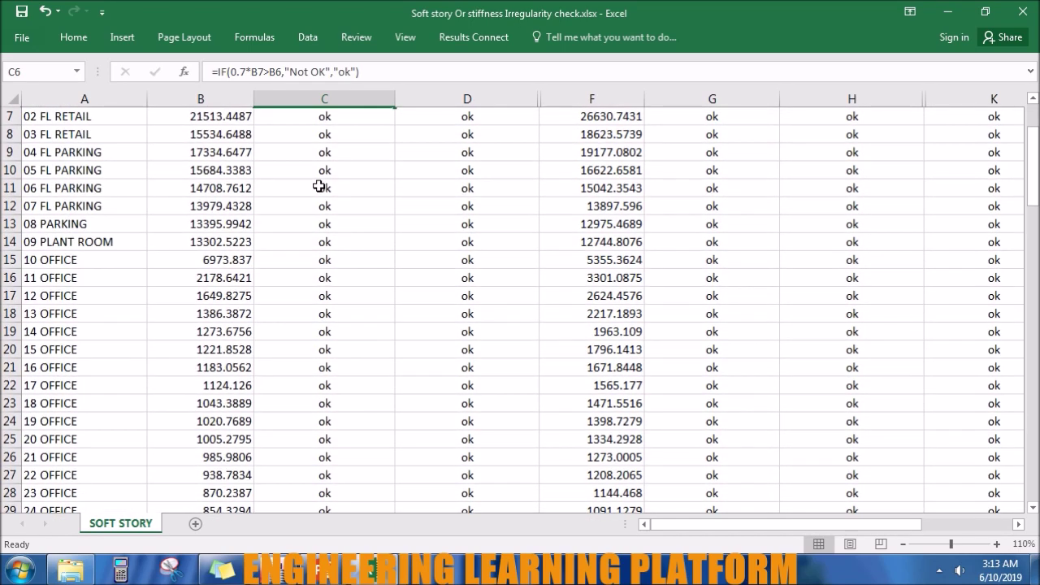
scroll(319, 186, "up", 1)
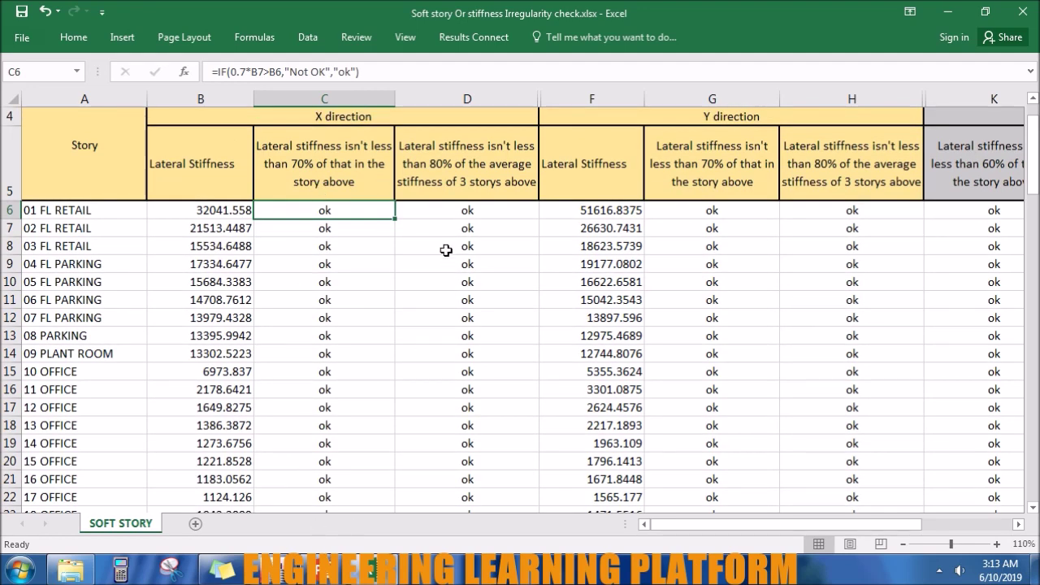
scroll(447, 252, "up", 1)
left_click(453, 221)
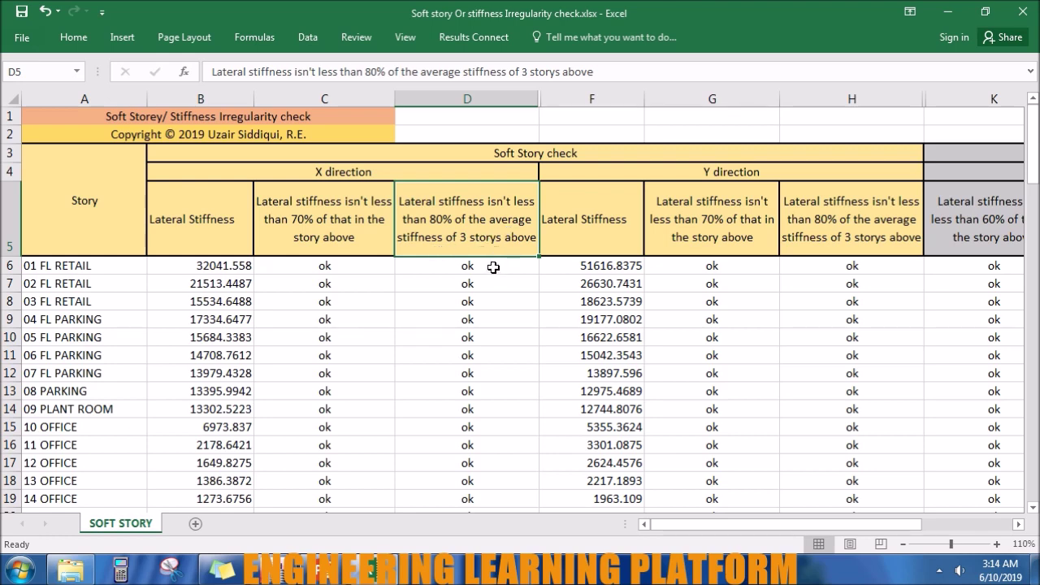
left_click(493, 268)
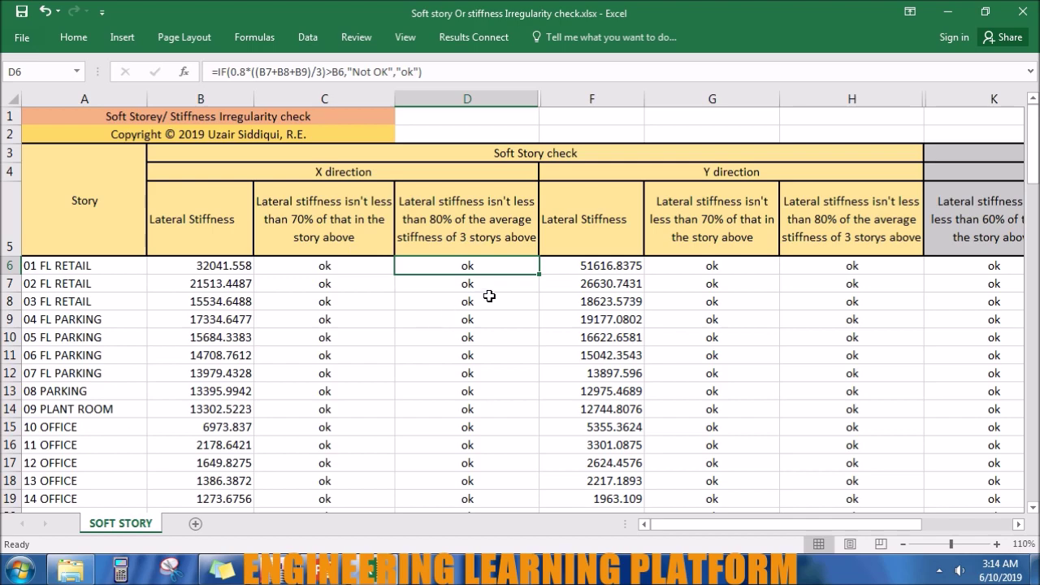
scroll(489, 296, "down", 1)
scroll(489, 296, "down", 3)
scroll(489, 297, "down", 1)
scroll(487, 297, "down", 2)
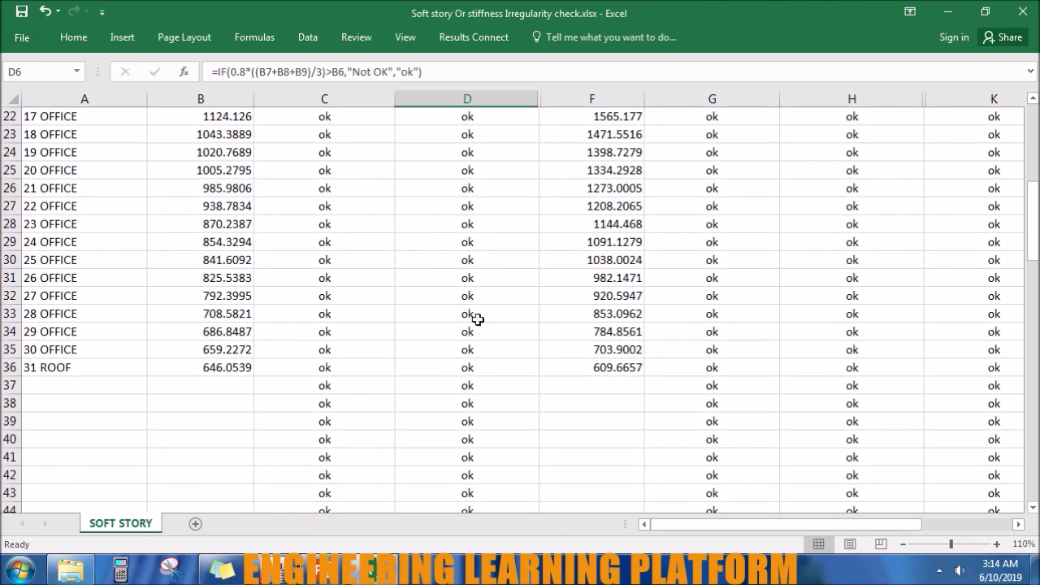
scroll(485, 186, "up", 4)
scroll(485, 186, "up", 1)
scroll(485, 186, "up", 2)
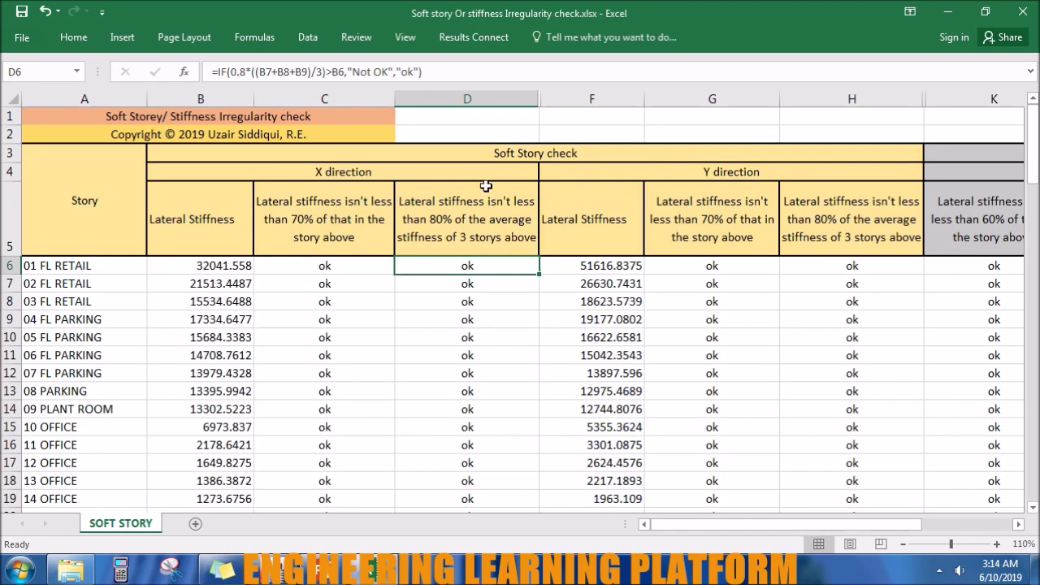
Review the Y-direction 70% and 80% average soft story criteria.
left_click(670, 172)
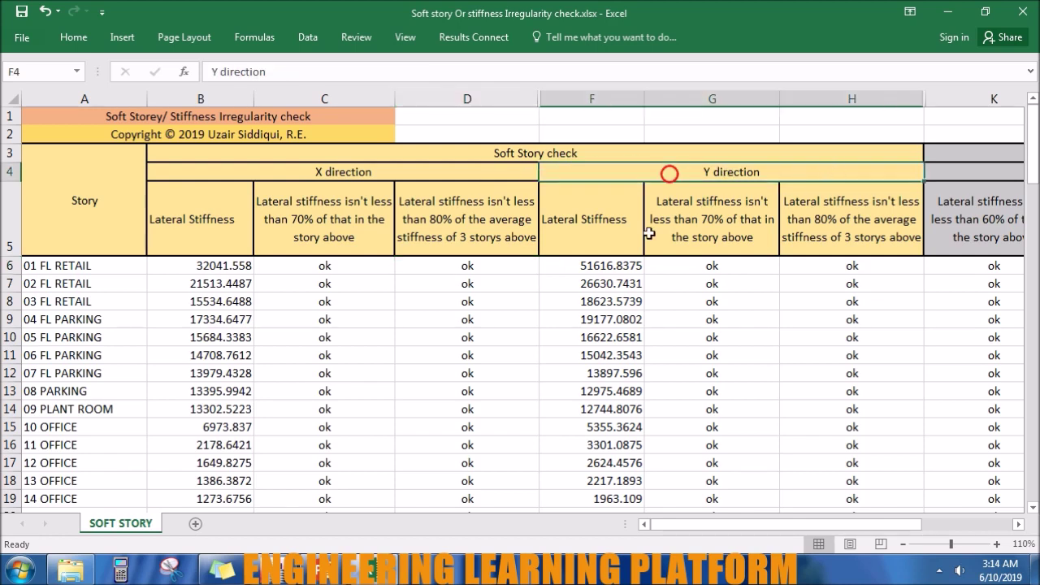
left_click(606, 218)
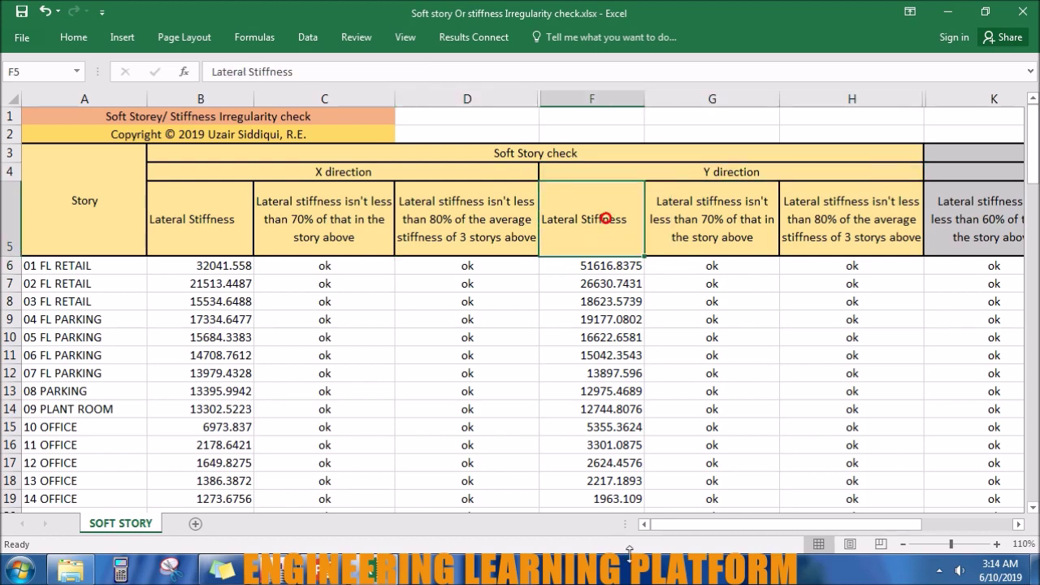
left_click(723, 204)
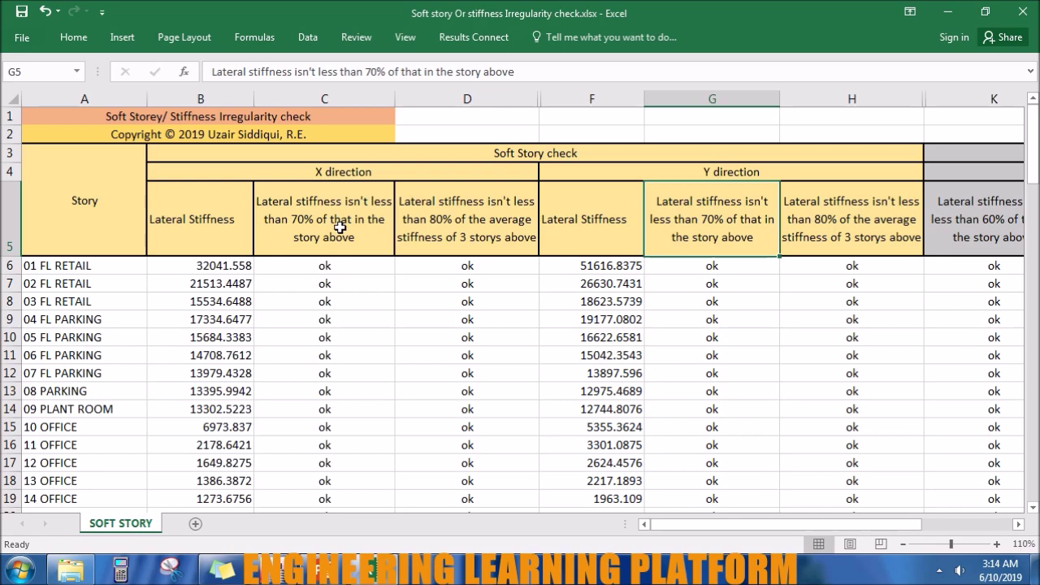
scroll(734, 255, "down", 2)
scroll(734, 255, "down", 3)
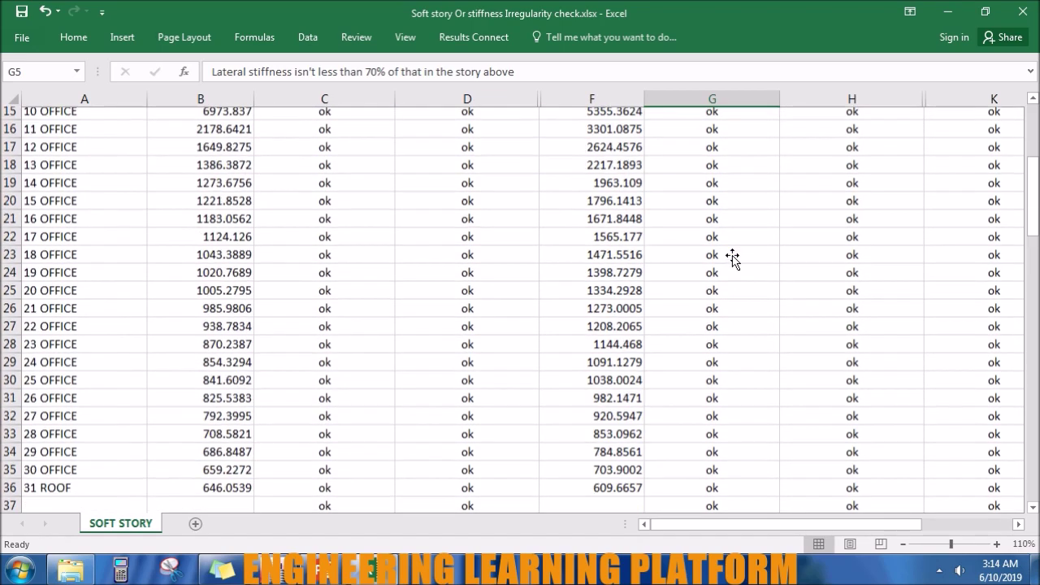
scroll(720, 413, "up", 2)
scroll(720, 406, "up", 3)
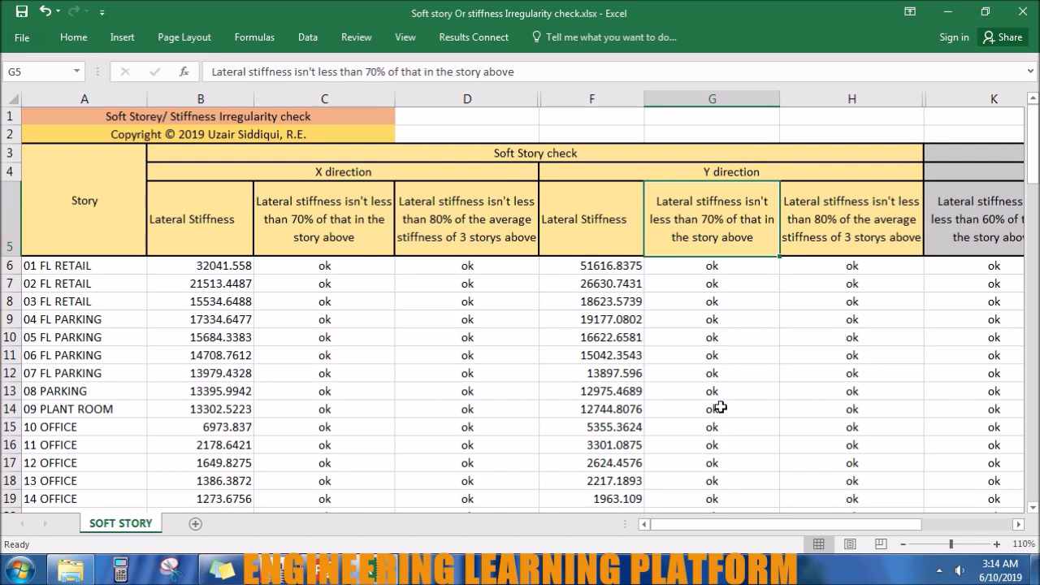
left_click(888, 242)
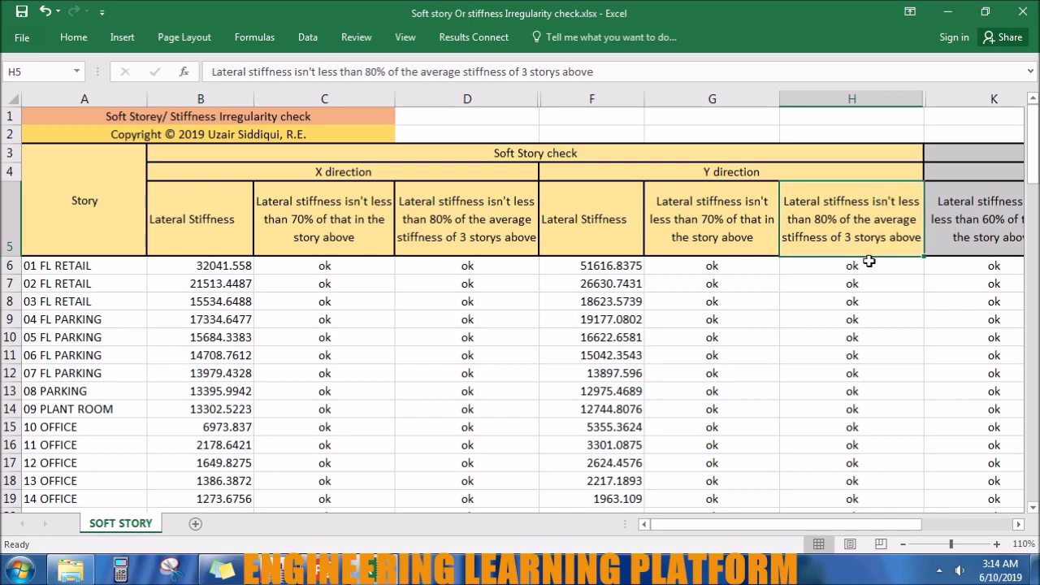
scroll(861, 261, "down", 2)
scroll(858, 260, "down", 2)
scroll(861, 261, "down", 1)
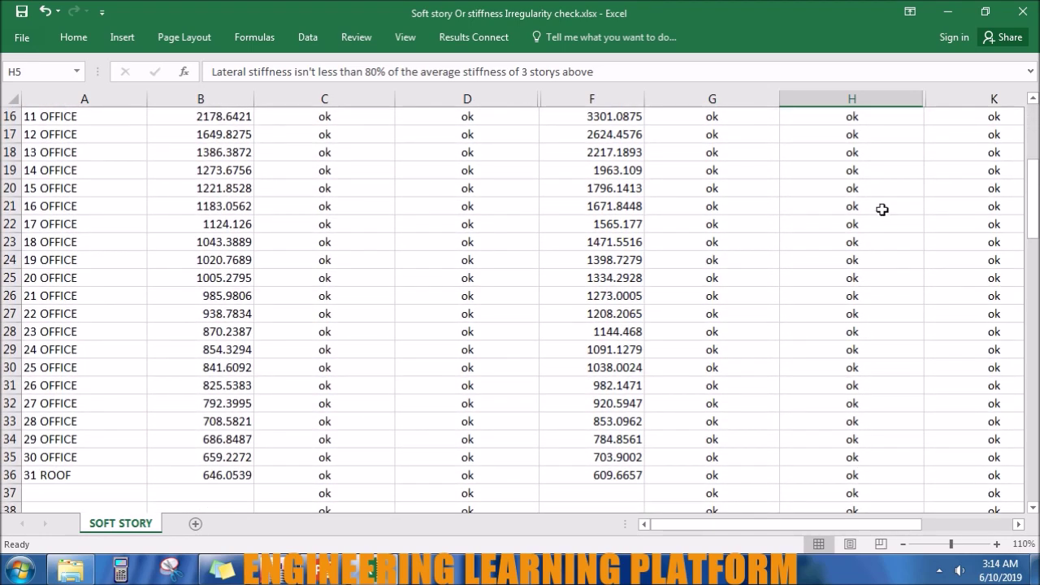
scroll(882, 210, "up", 5)
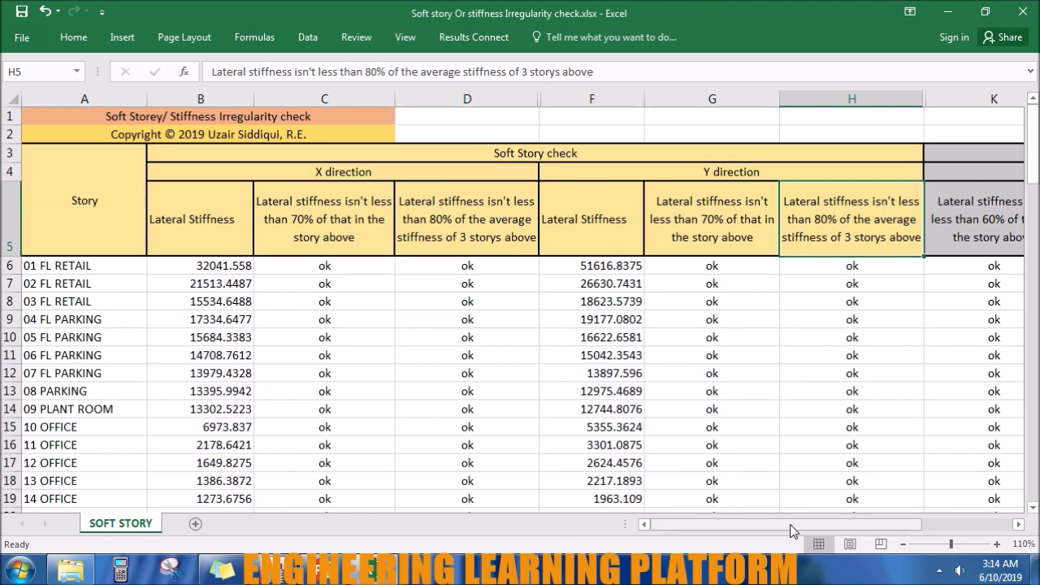
left_click_drag(793, 530, 886, 530)
left_click(694, 156)
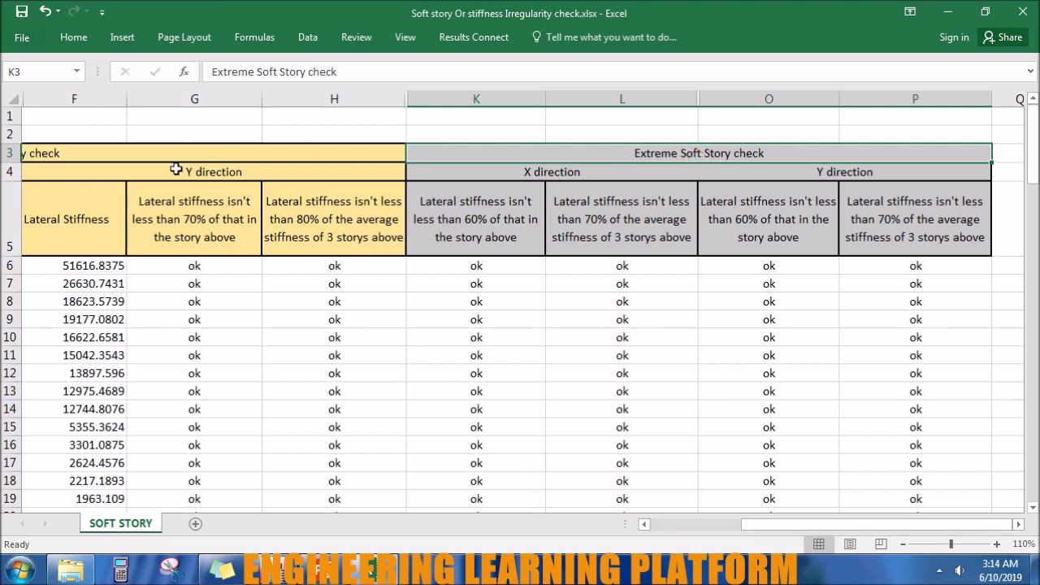
left_click(95, 153)
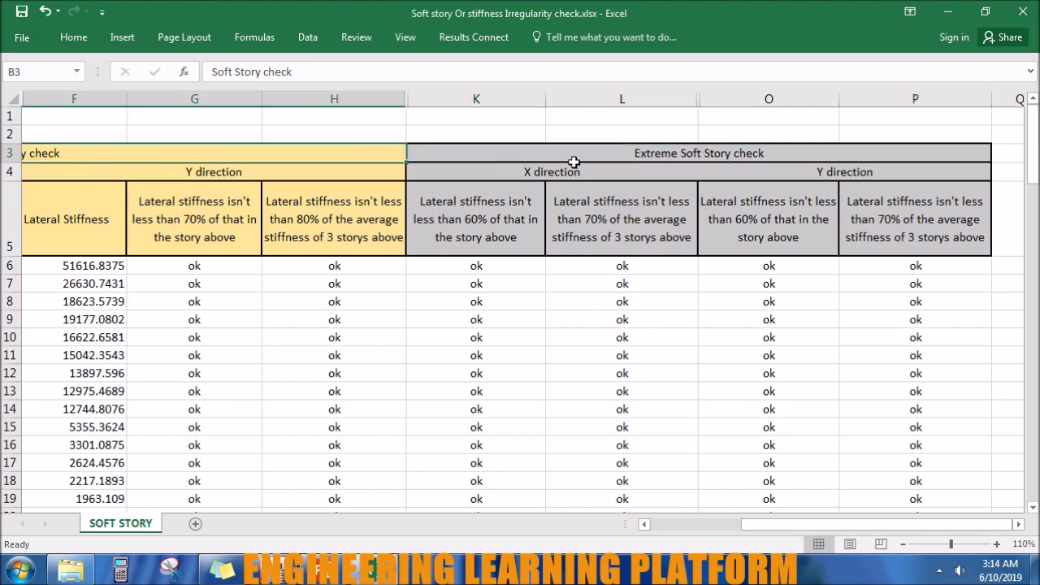
left_click(614, 153)
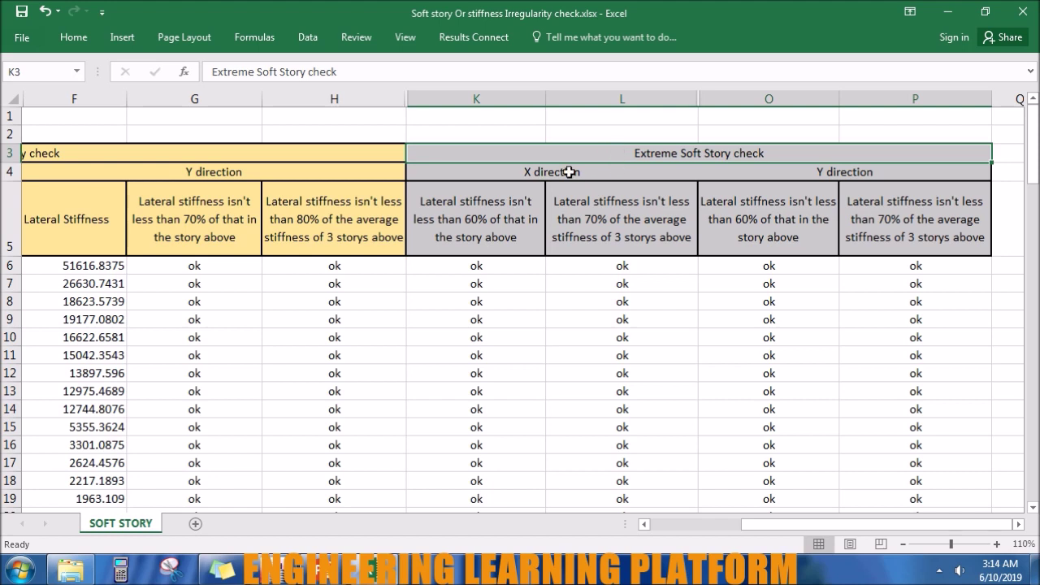
left_click(569, 172)
left_click(838, 174)
left_click(493, 234)
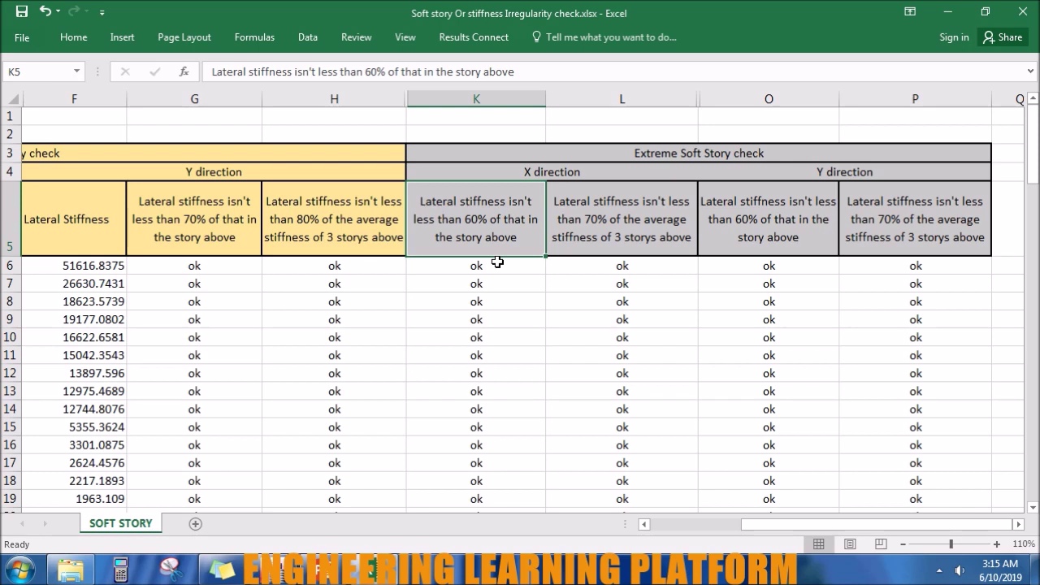
scroll(496, 264, "down", 1)
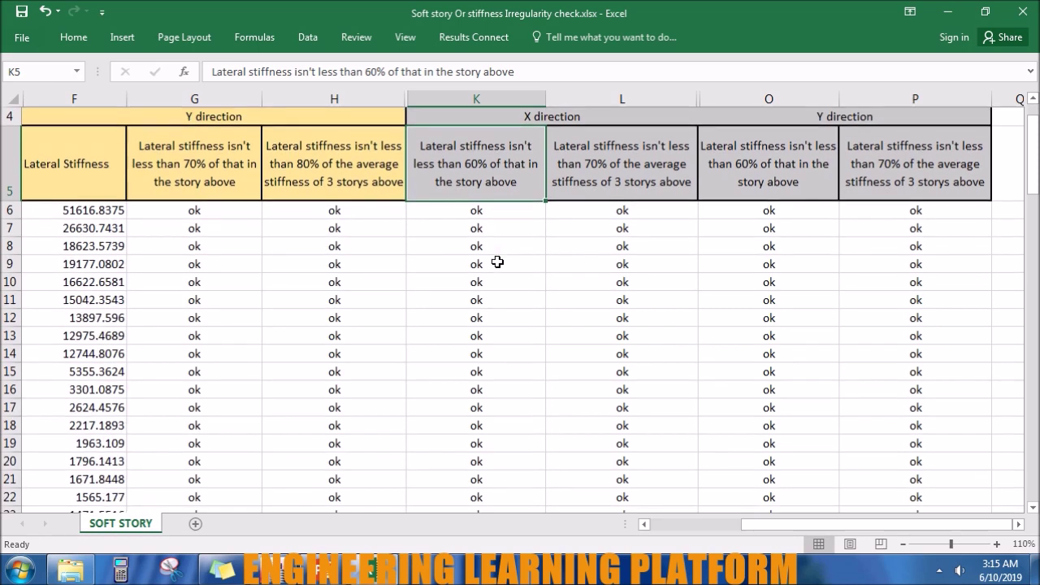
left_click(482, 211)
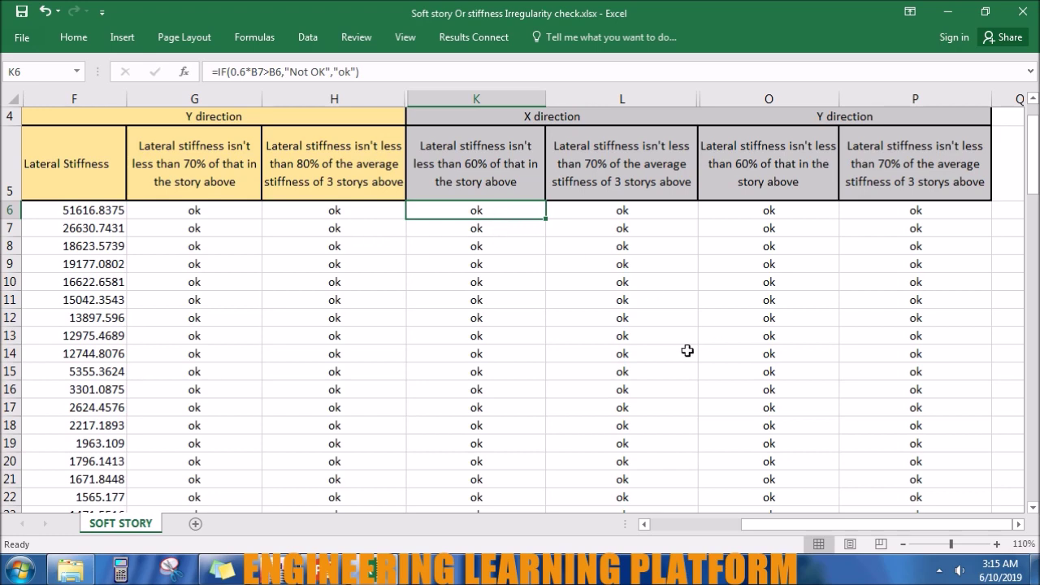
left_click_drag(815, 526, 719, 526)
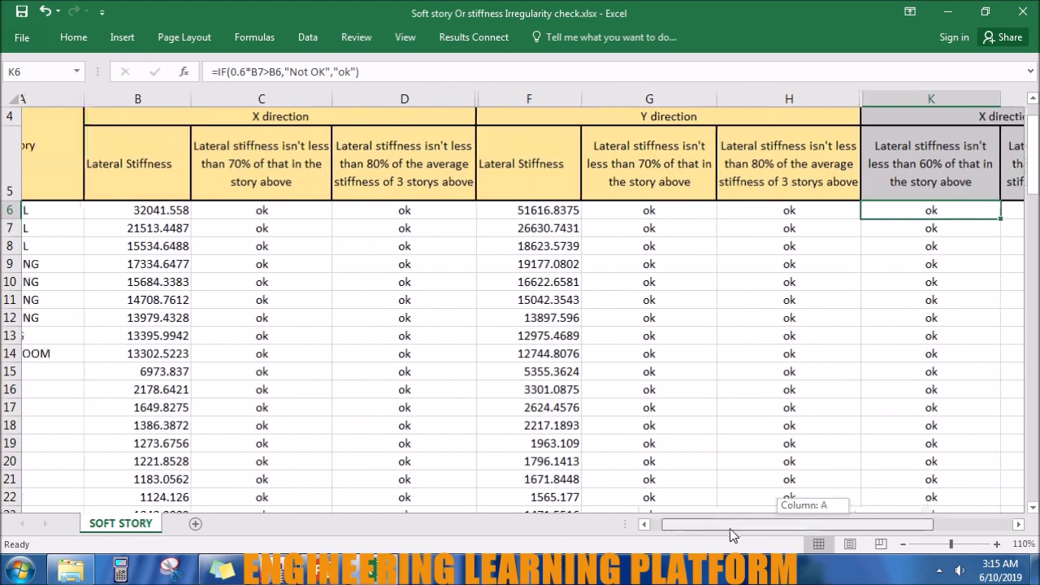
Try 18000, then 15000 as the first story's X stiffness, failing the 70% check.
left_click(220, 209)
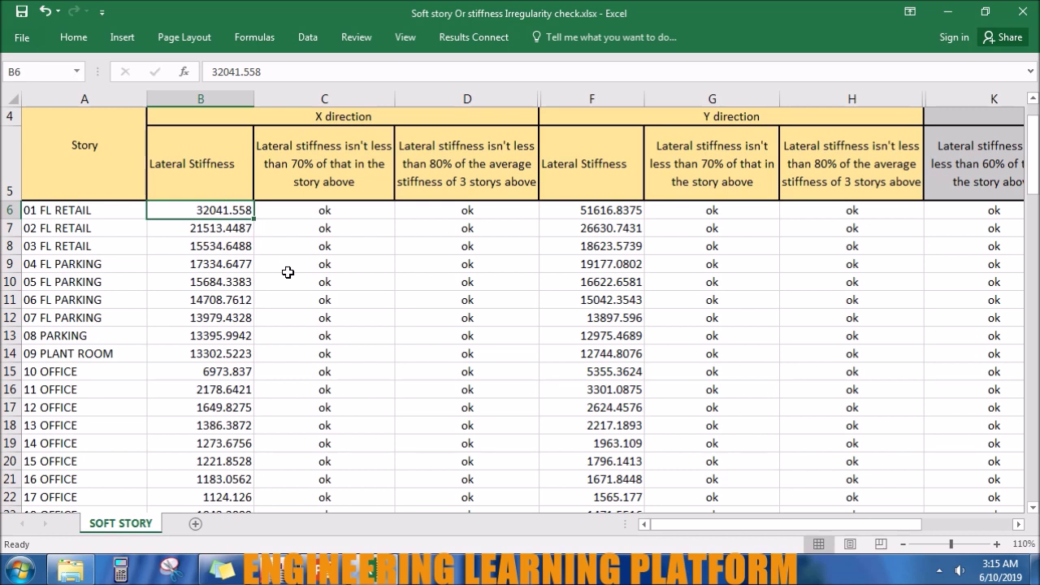
type("18000")
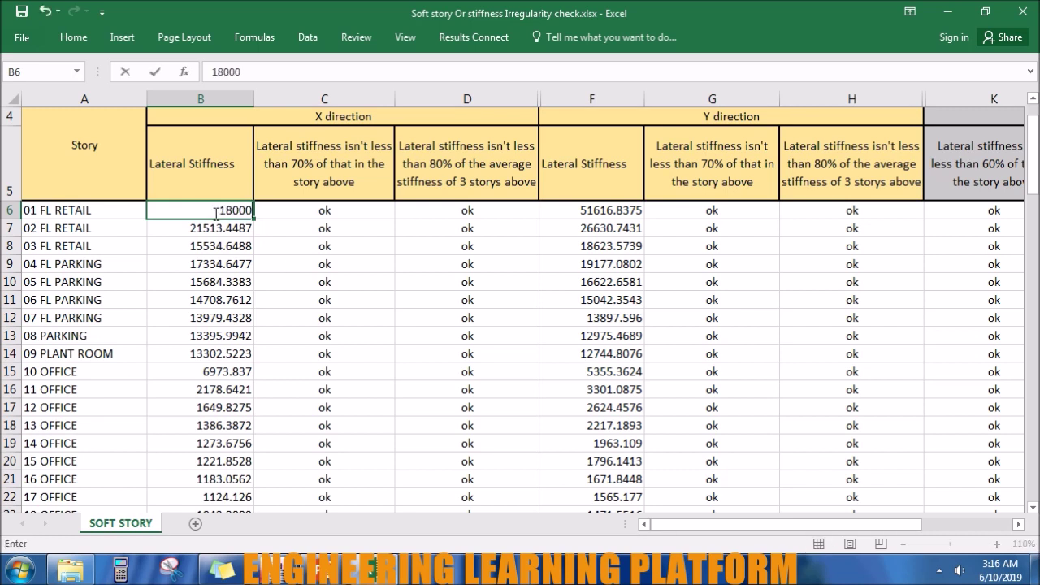
key("Return")
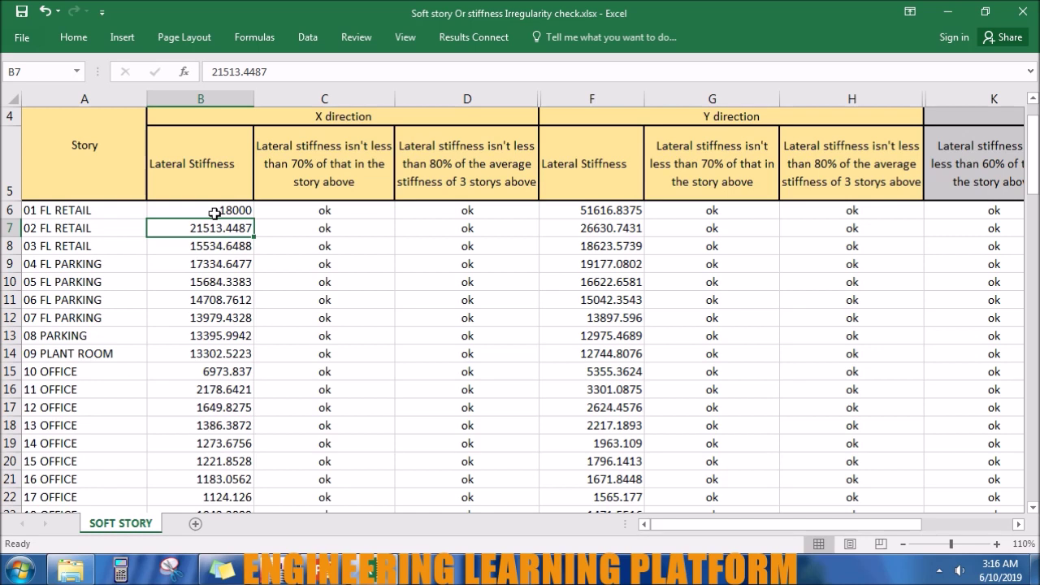
left_click(214, 212)
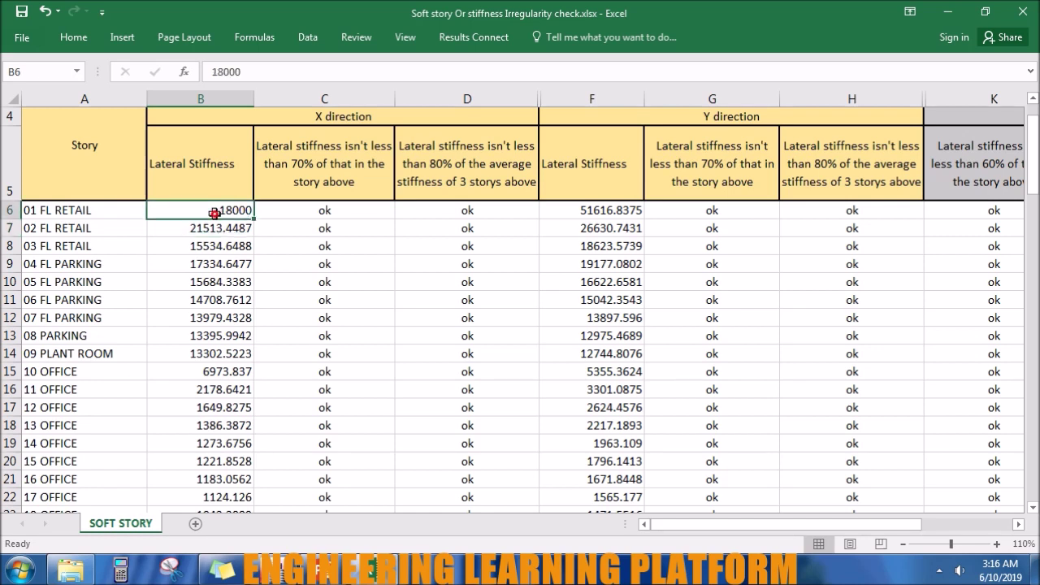
type("150")
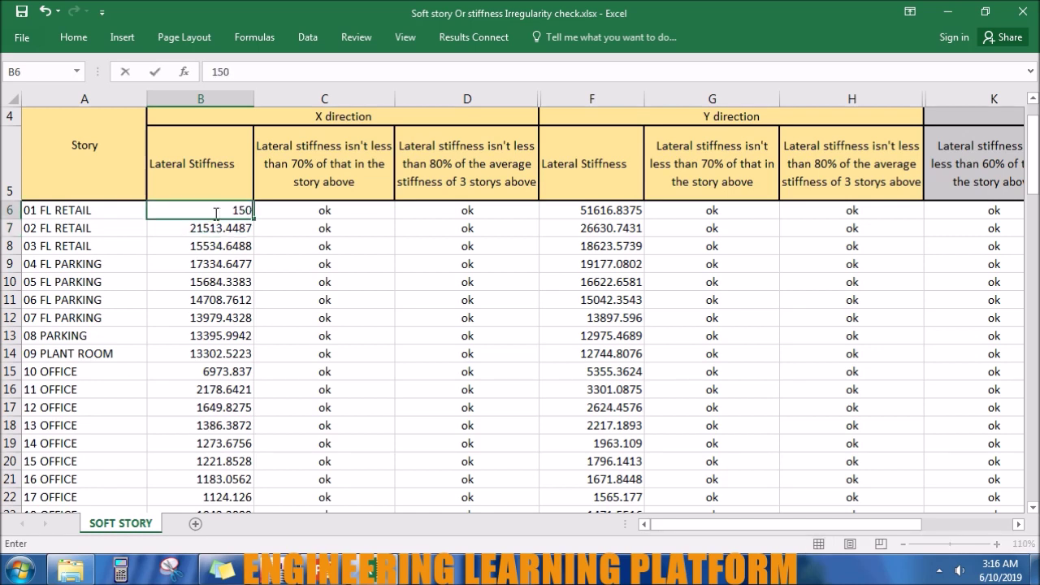
key("Return")
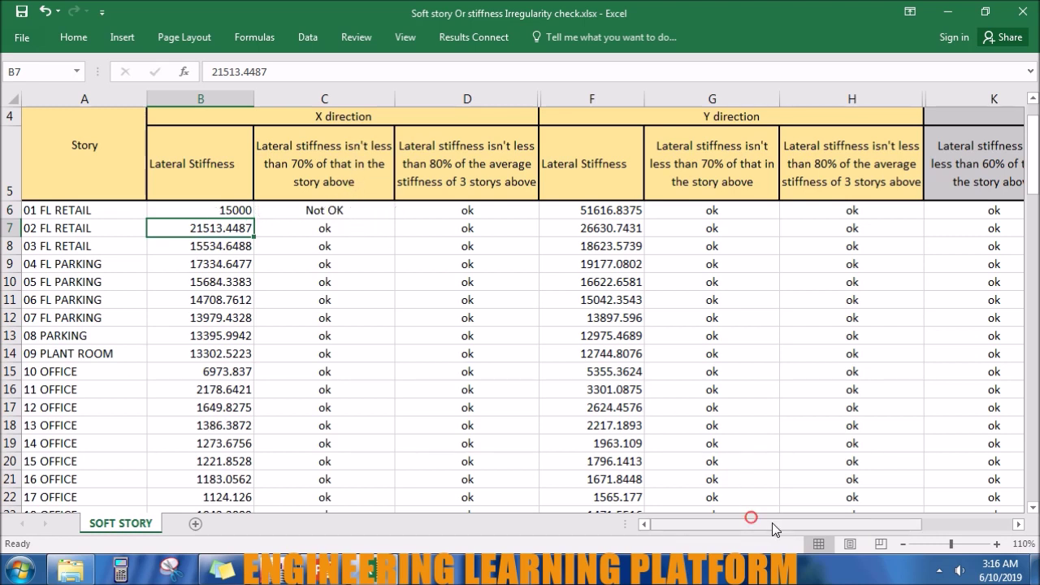
Lower the first story's X stiffness to 13000 so the 80% average check fails.
left_click_drag(781, 525, 833, 526)
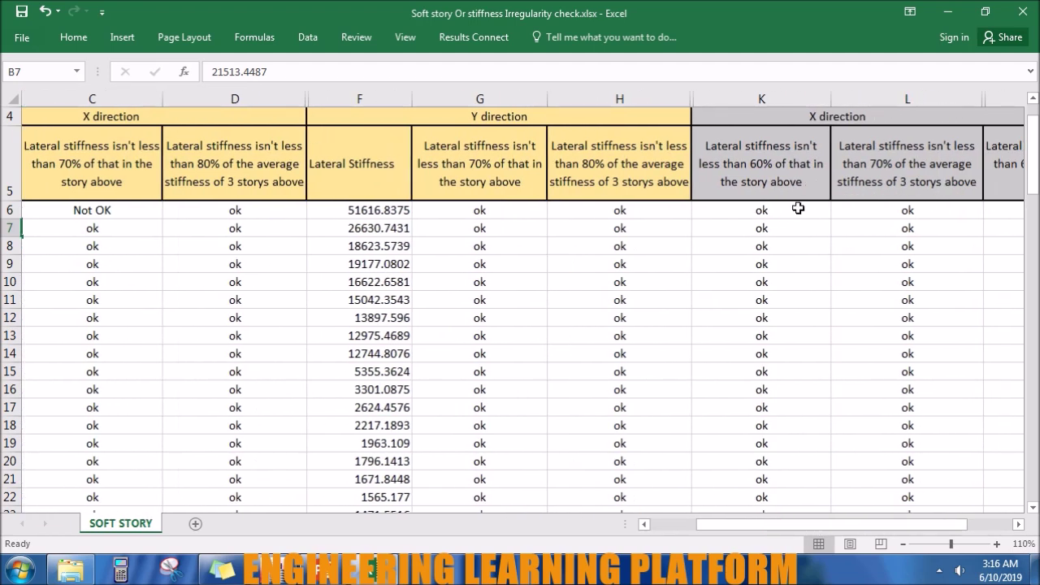
scroll(828, 447, "left", 1)
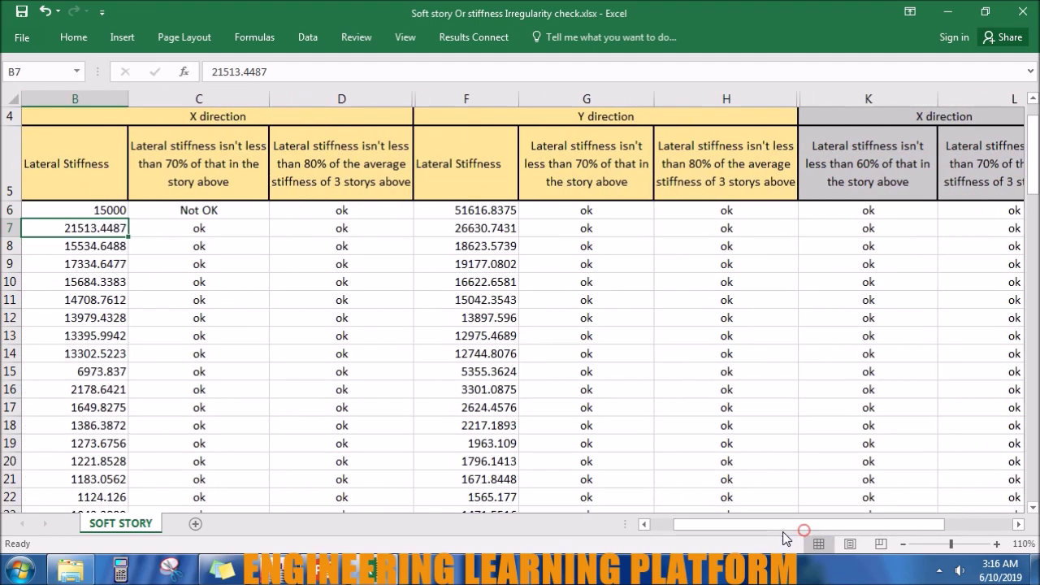
scroll(832, 362, "up", 1)
left_click_drag(870, 528, 915, 528)
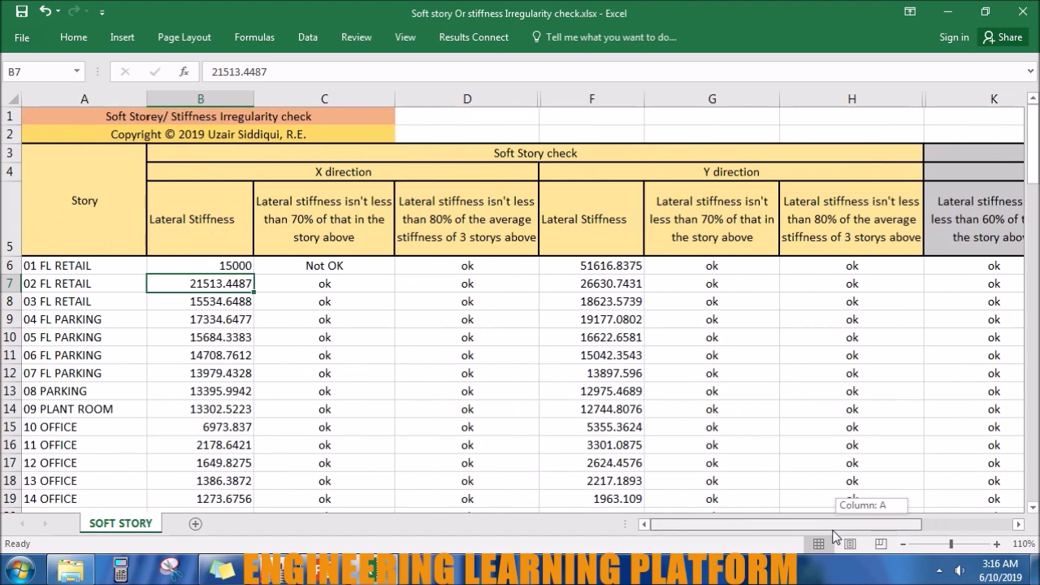
left_click_drag(915, 532, 837, 532)
left_click(232, 266)
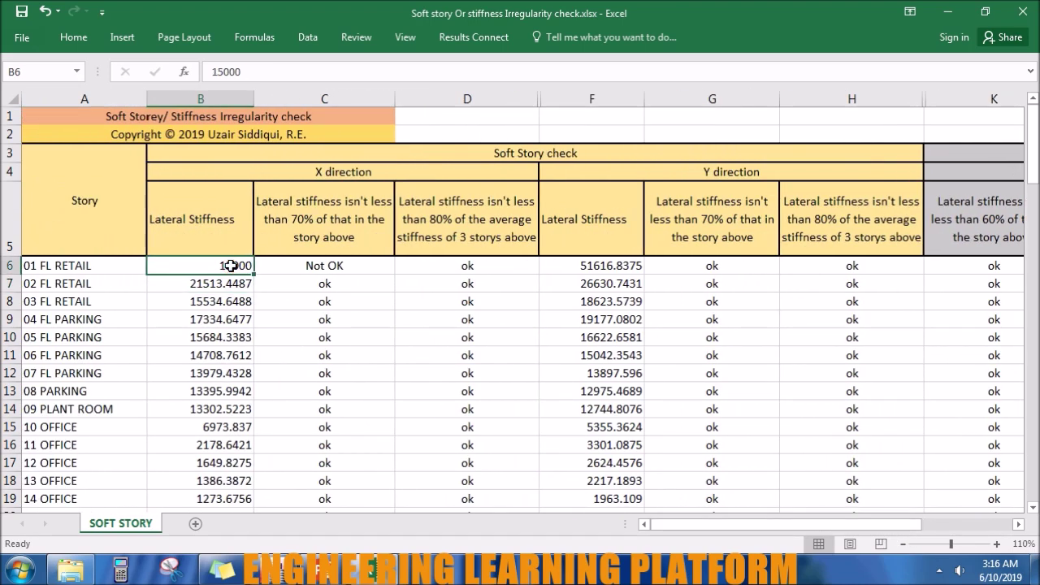
type("1")
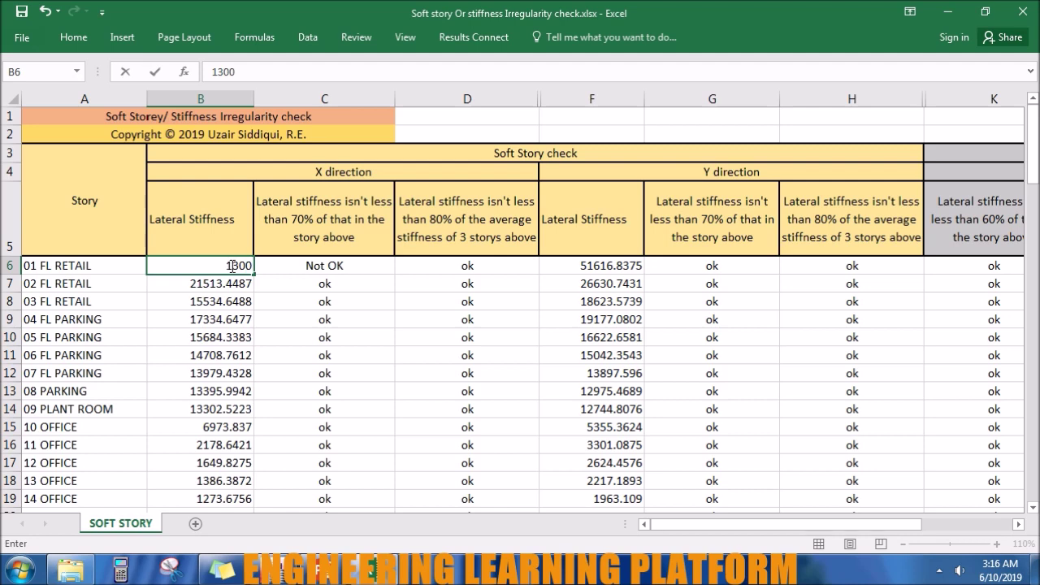
type("0")
key("Return")
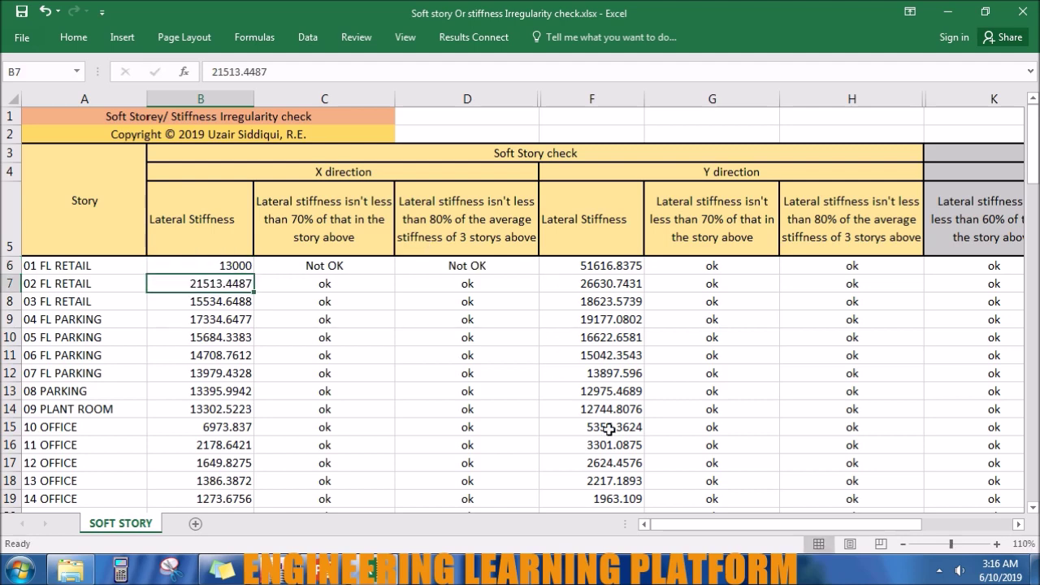
Set the first story's X stiffness to 12000 so the extreme 60% check fails.
mouse_move(700, 526)
left_mouse_down()
mouse_move(710, 525)
mouse_move(699, 525)
left_mouse_up()
left_click(227, 264)
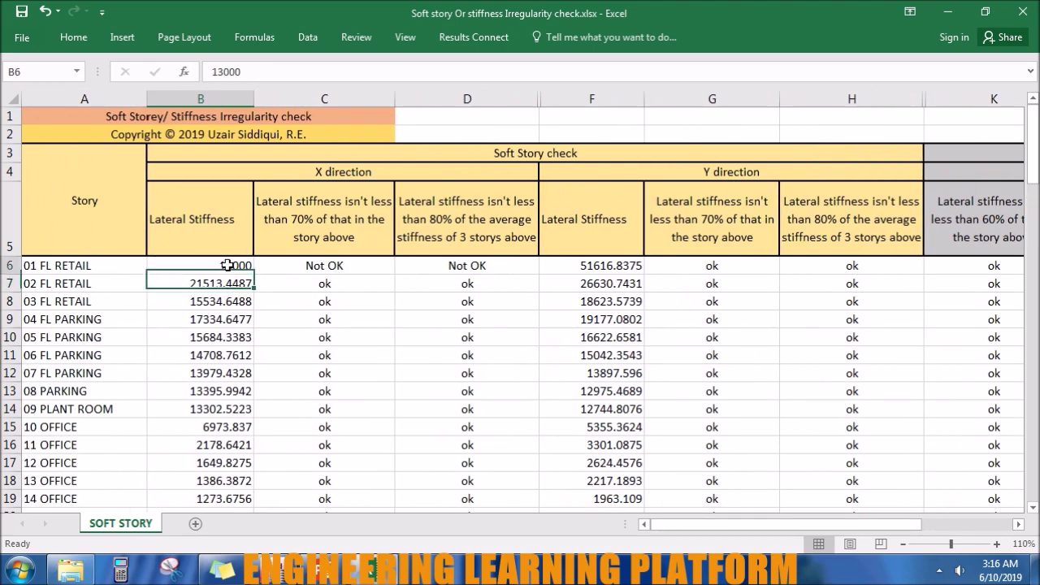
type("12")
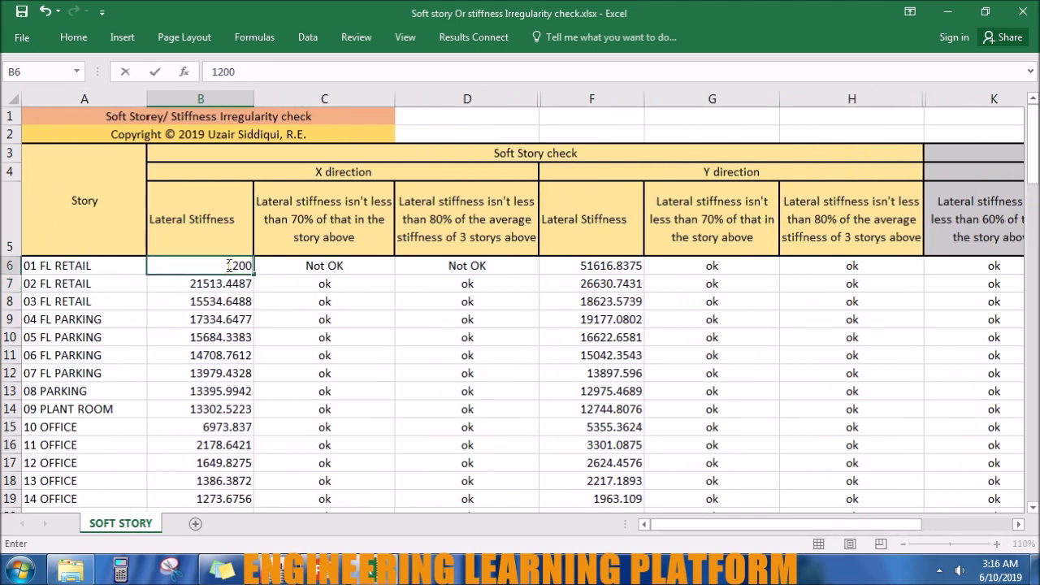
type("0")
key("Return")
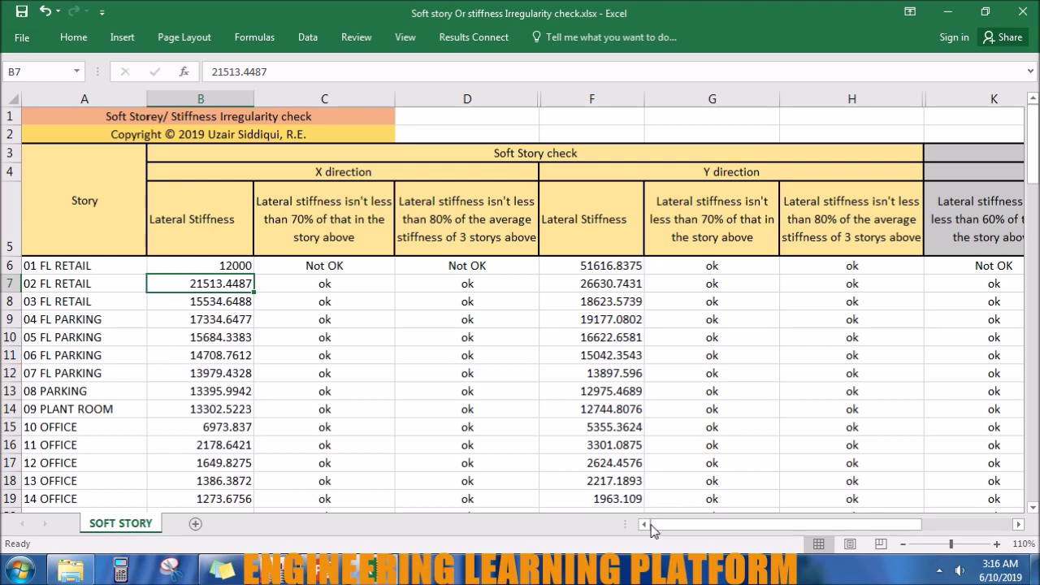
left_click_drag(703, 526, 749, 525)
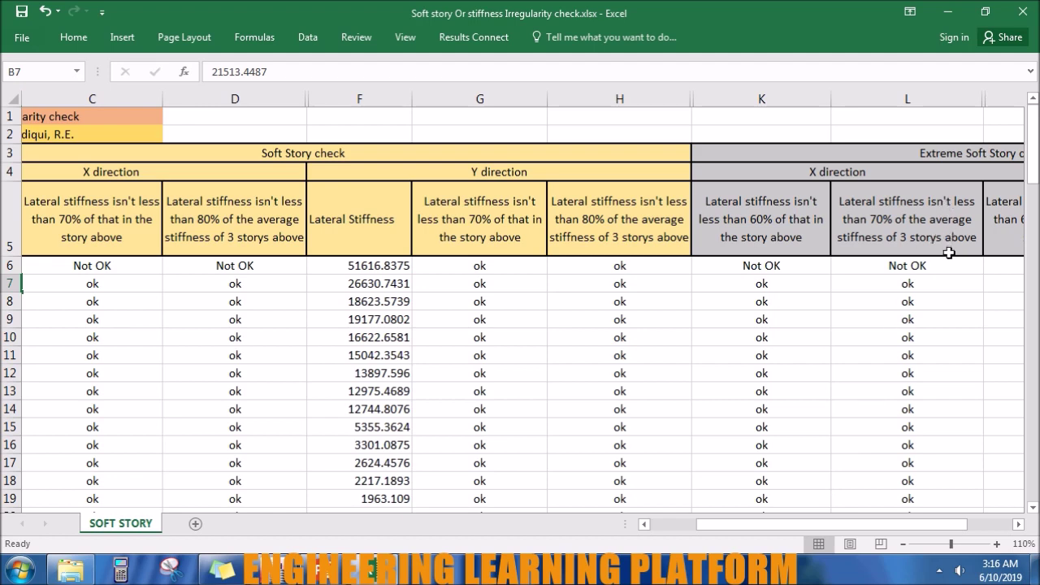
Enter first-story Y stiffness 20000, then 18000, then 15000, making all row 6 checks Not OK.
mouse_move(899, 526)
left_mouse_down()
mouse_move(868, 530)
mouse_move(944, 520)
left_mouse_up()
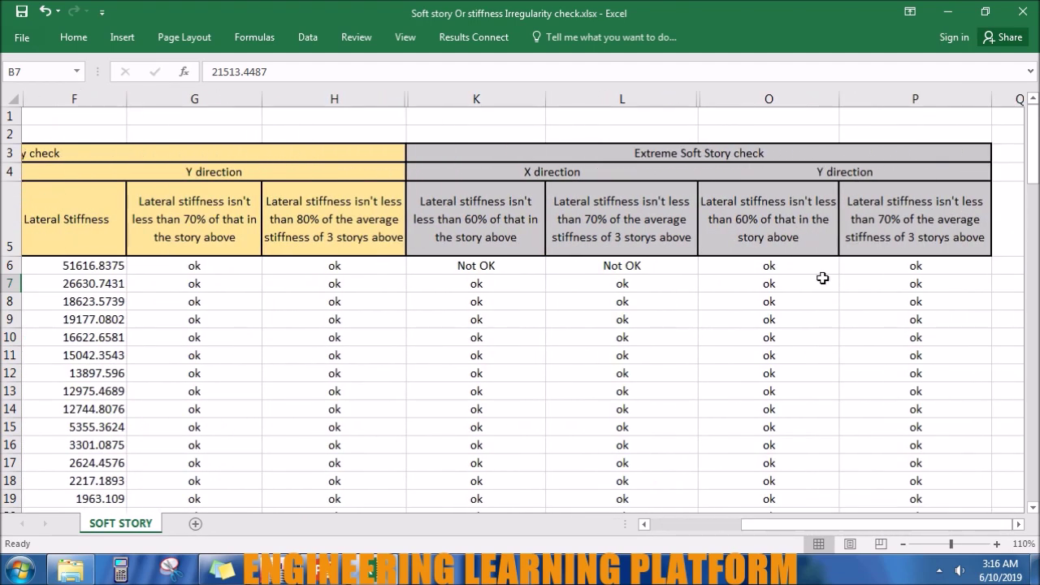
left_click(83, 266)
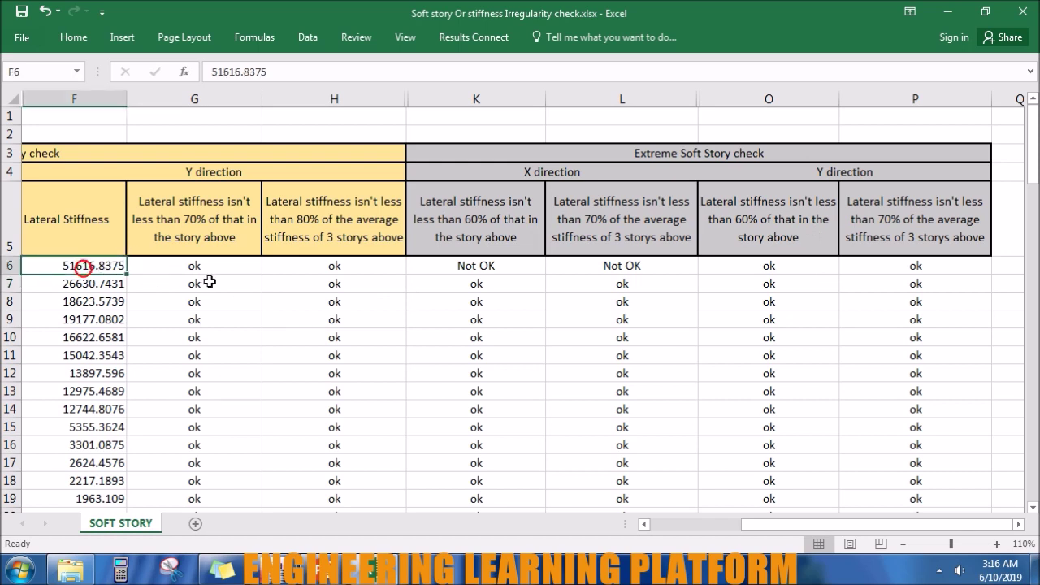
type("20")
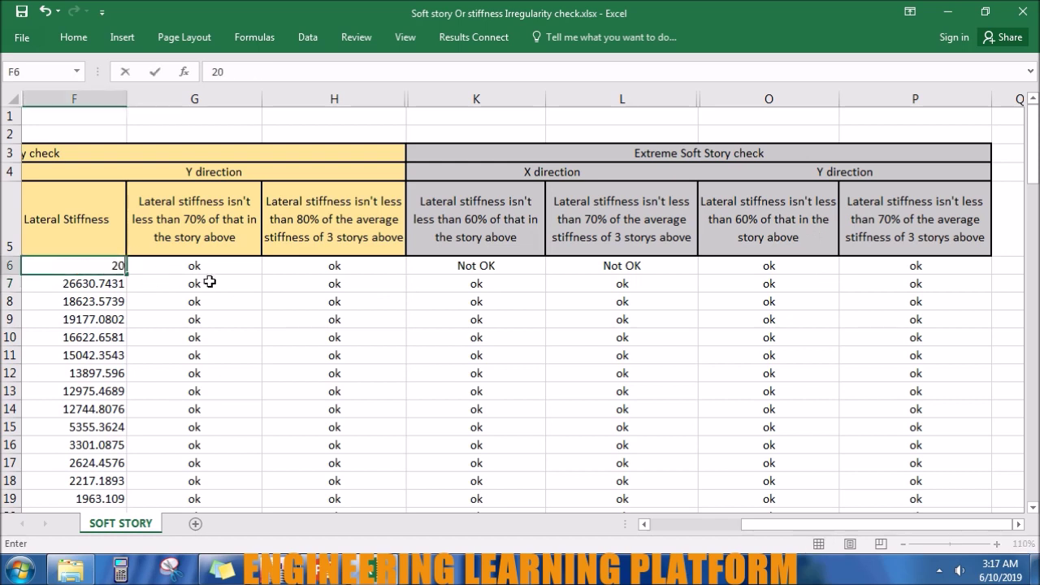
key("Return")
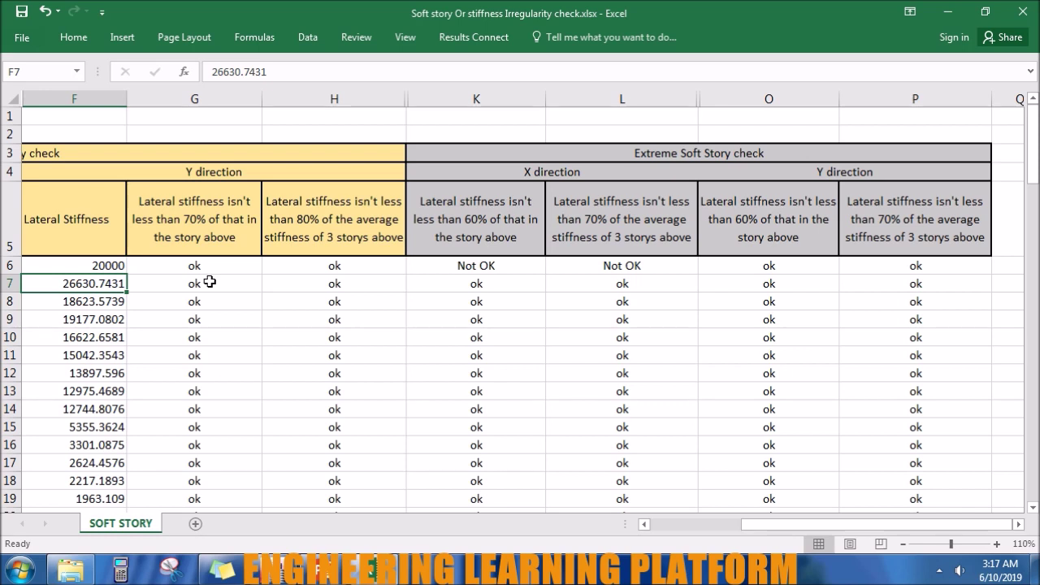
left_click(96, 267)
type("18")
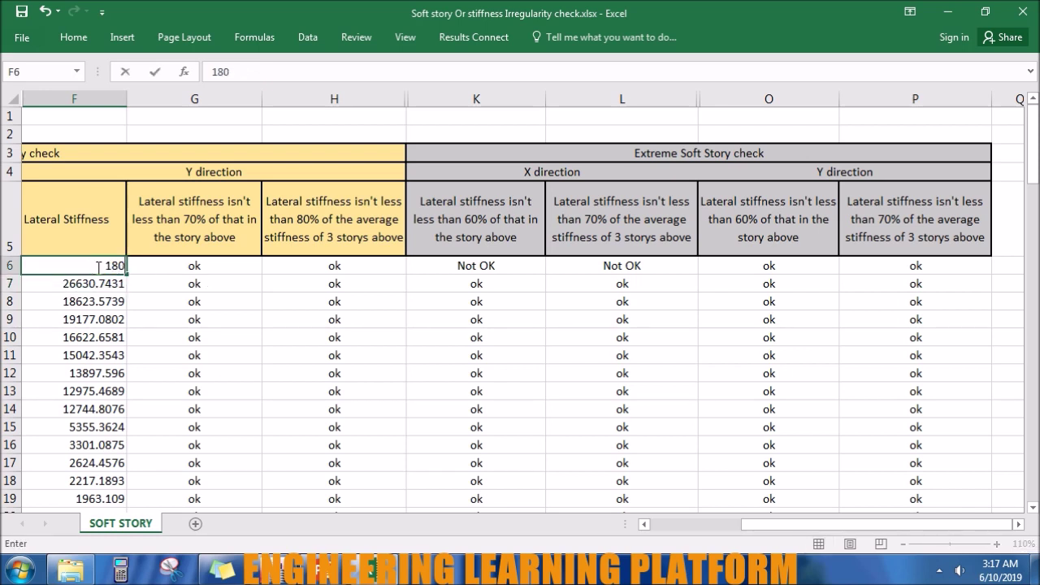
type("00")
key("Return")
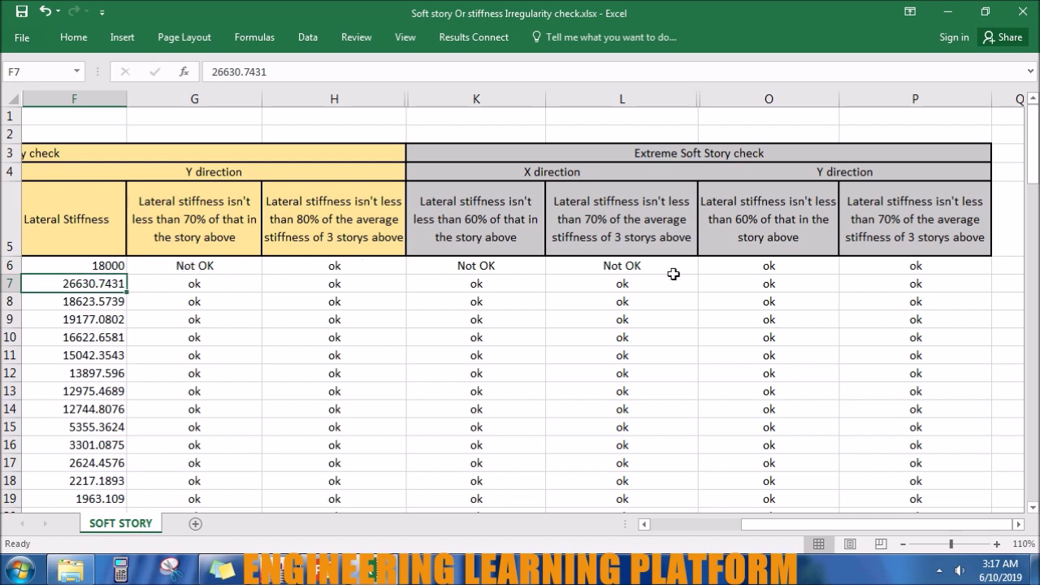
left_click(103, 267)
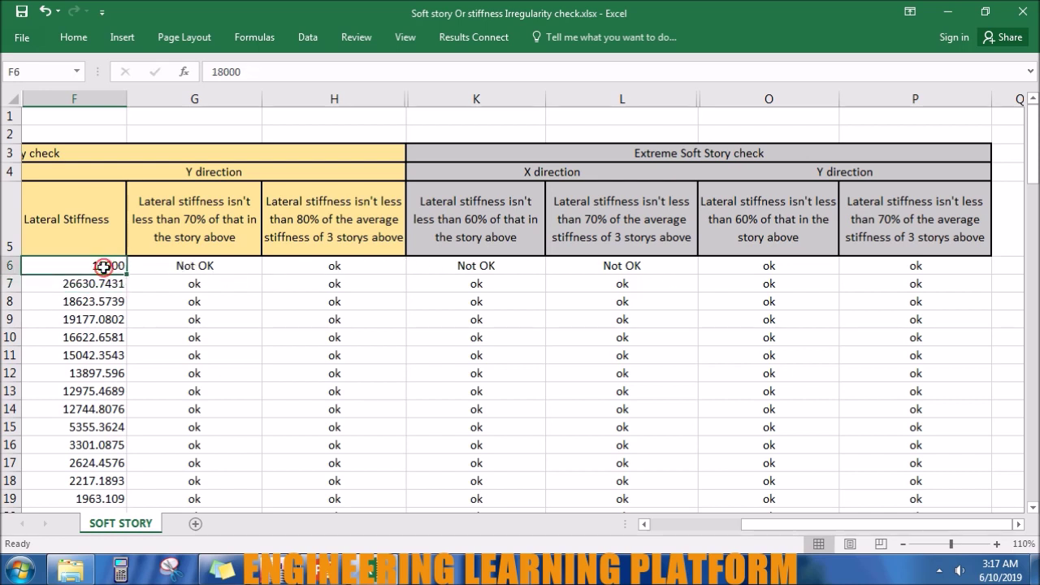
type("1")
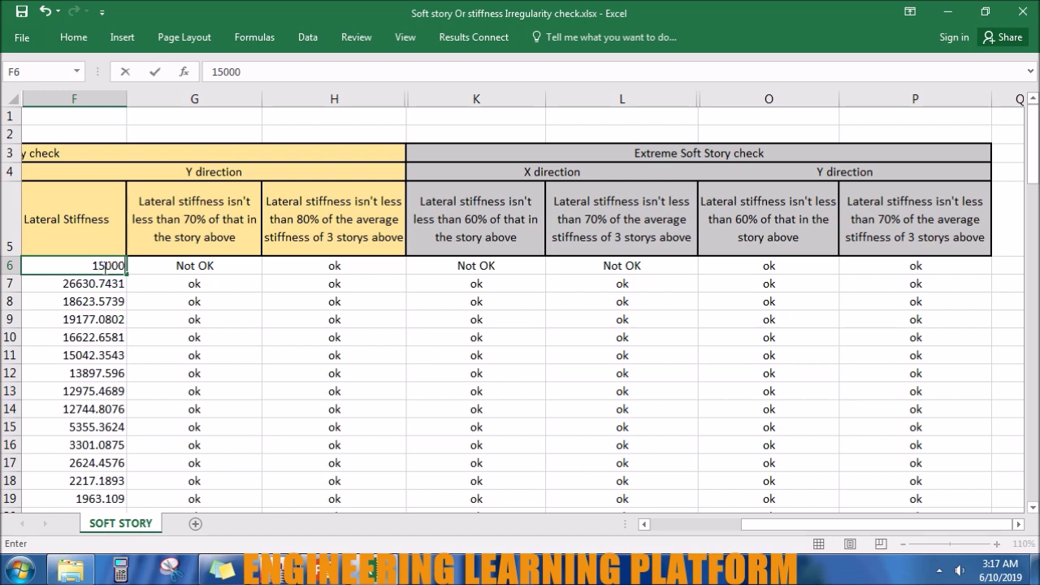
key("Return")
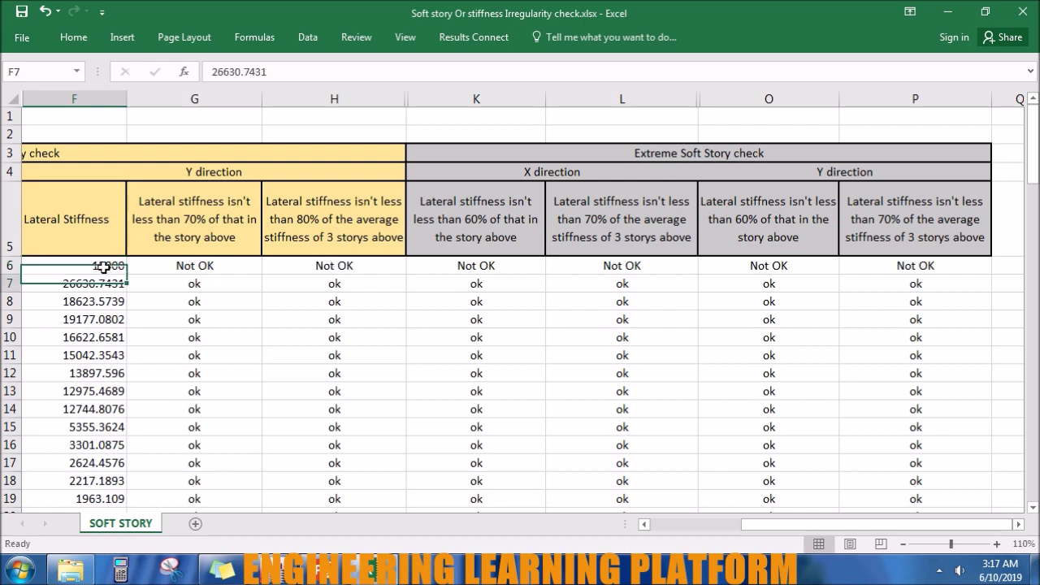